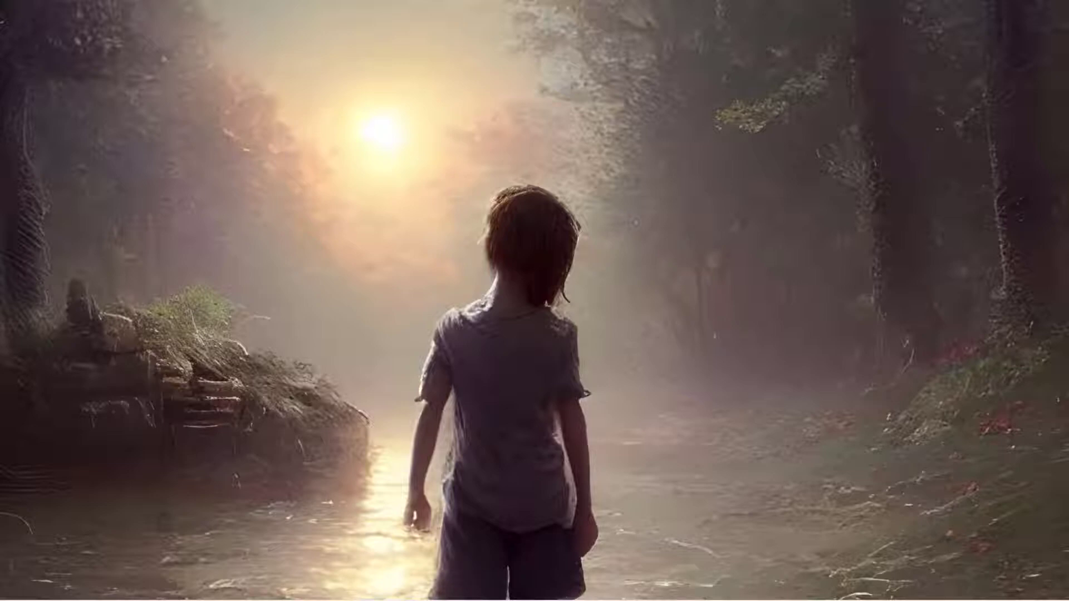
- Switch to NightCafe in Chrome and start a new Coherent text-to-image creation with advanced options shown
mouse_move(682, 591)
mouse_move(636, 595)
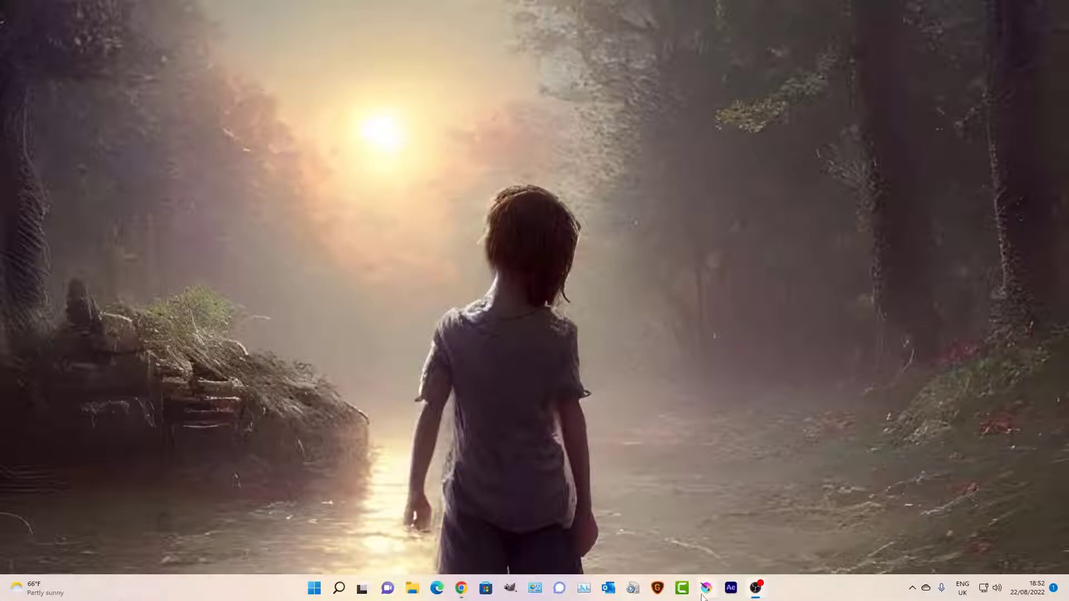
click(462, 592)
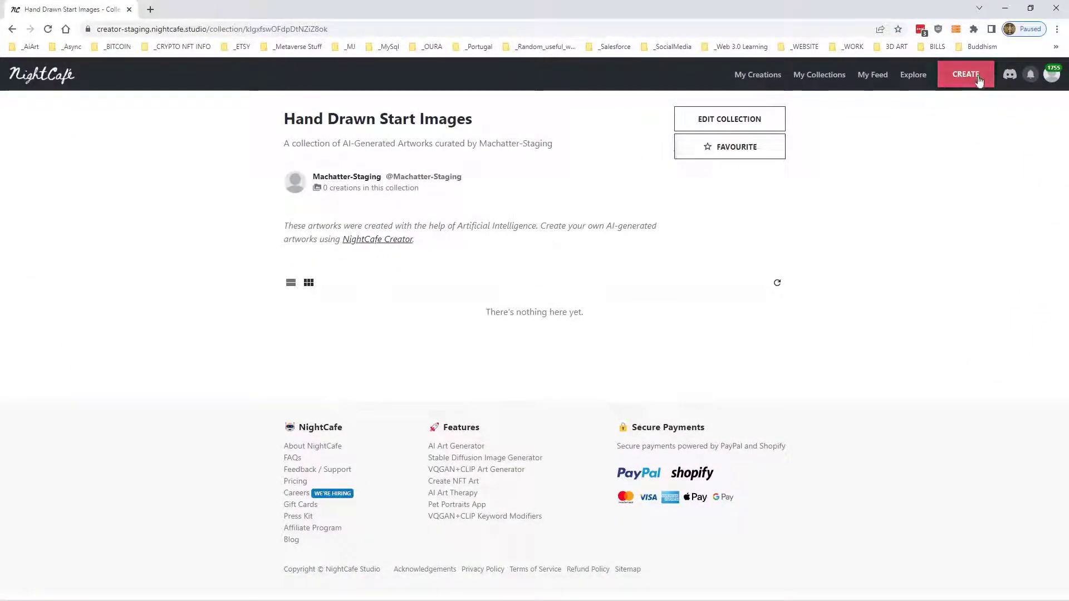
click(977, 78)
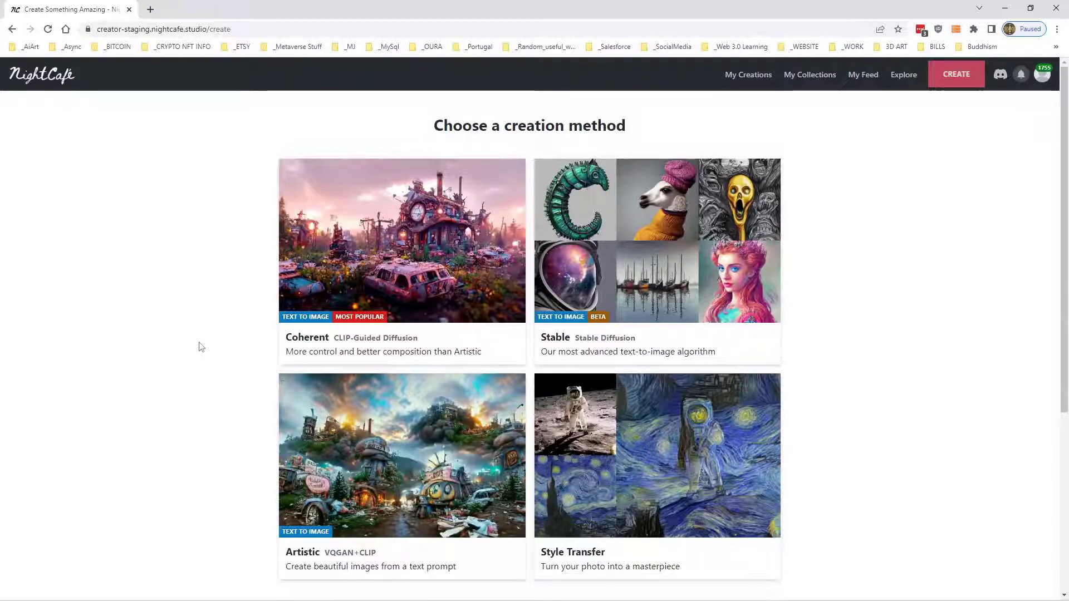
click(418, 326)
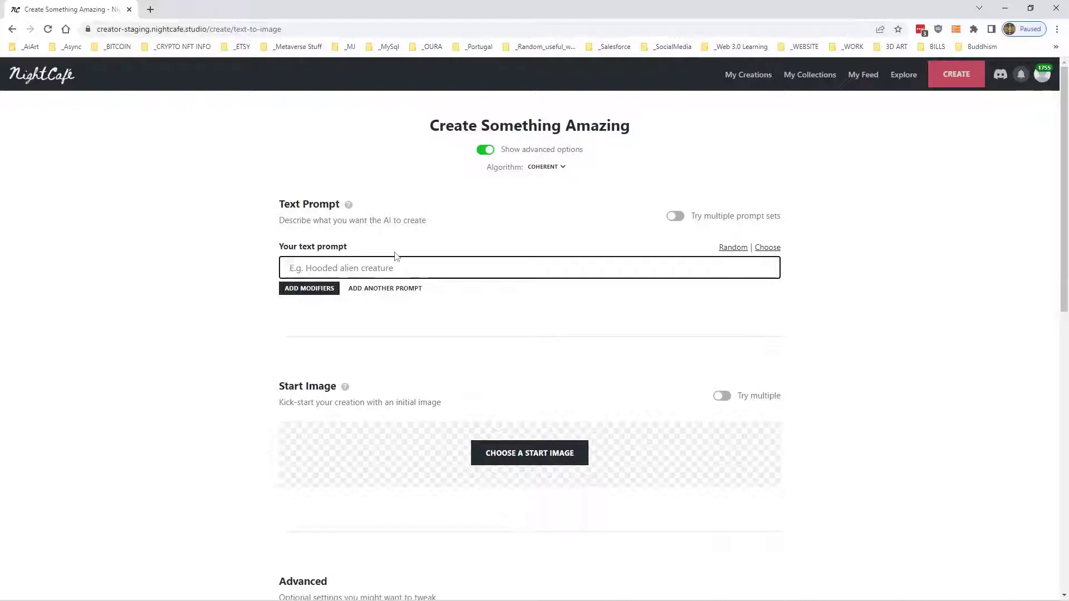
click(485, 152)
click(486, 151)
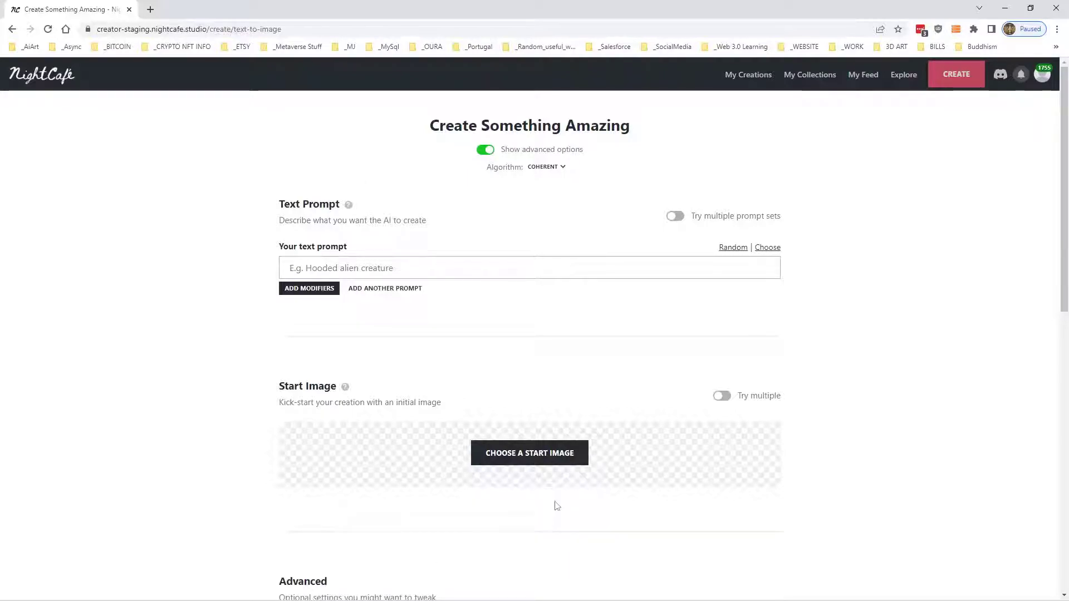
- Open the start image chooser, check the image library, and bring up the free stock images for searching
click(566, 454)
click(352, 136)
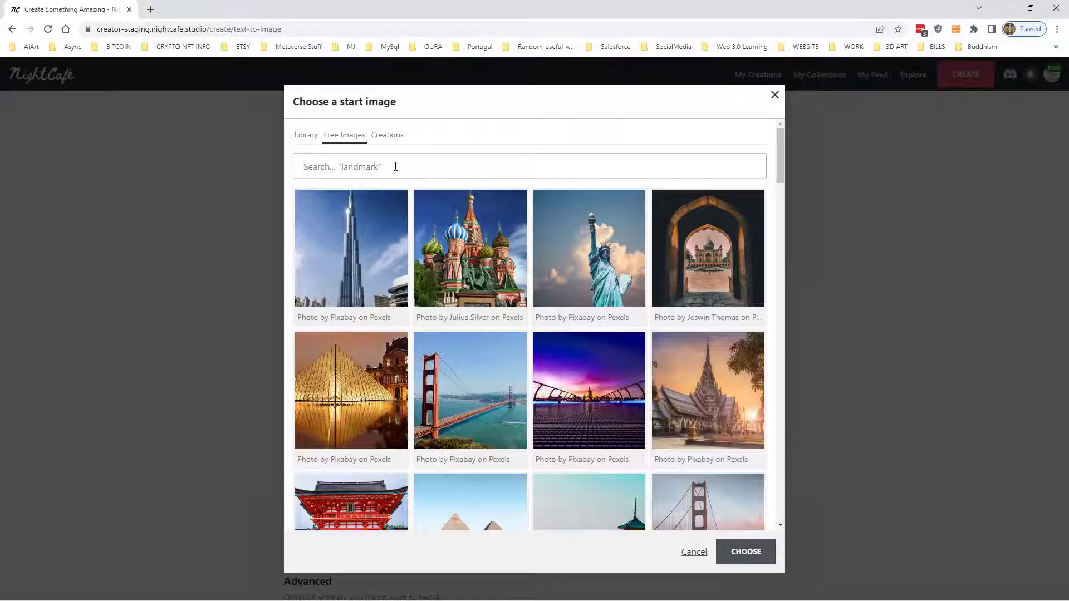
click(306, 137)
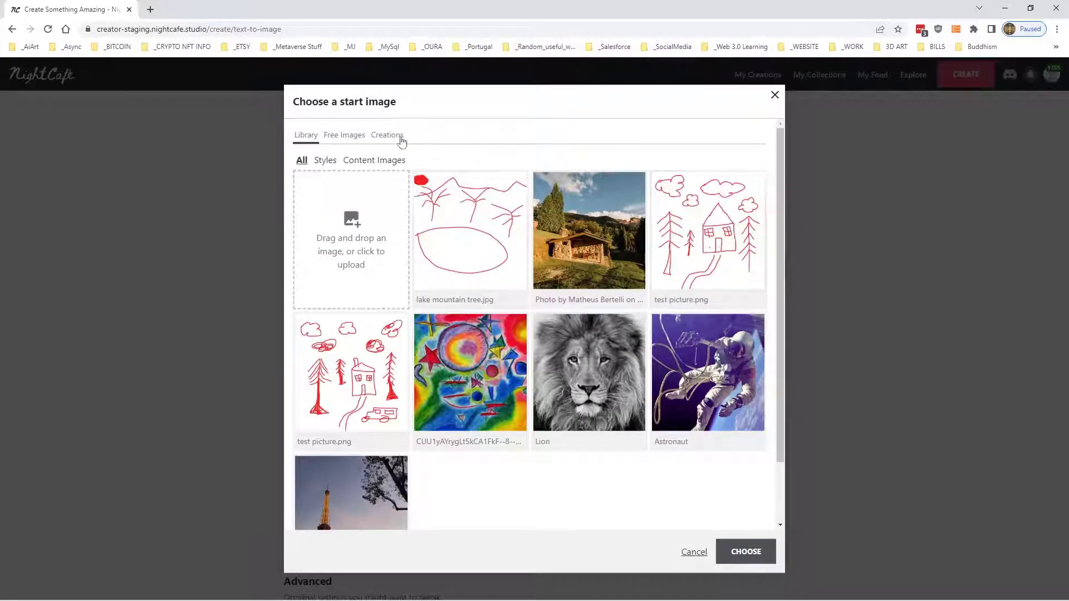
click(344, 137)
drag(343, 135, 348, 162)
click(350, 165)
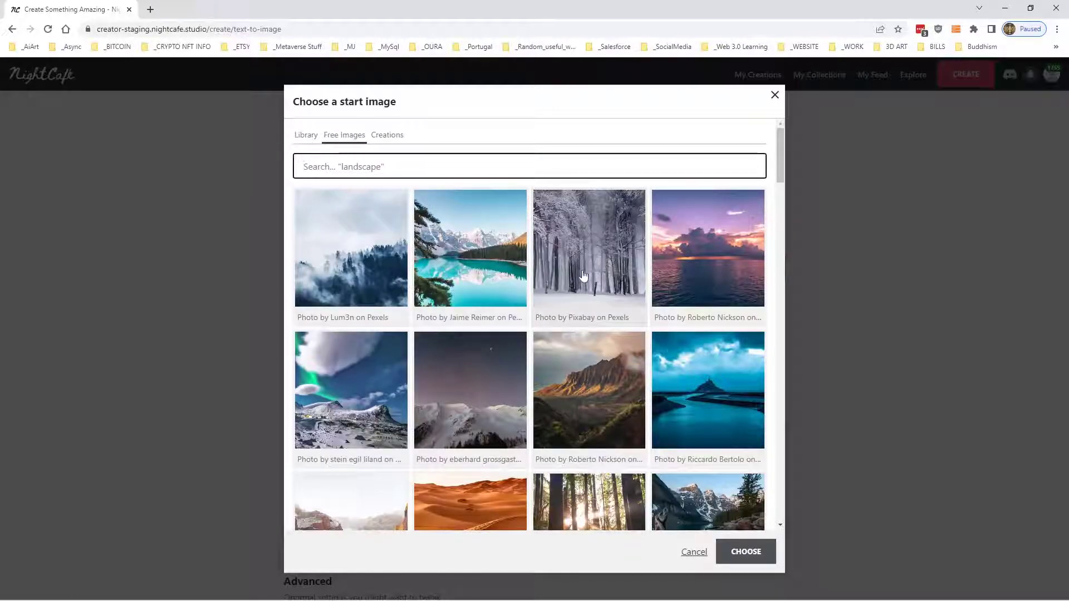
- Choose the free Pixabay photo of a dark tree-lined road with sunlight falling on it as the start image
scroll(579, 273, down, 3)
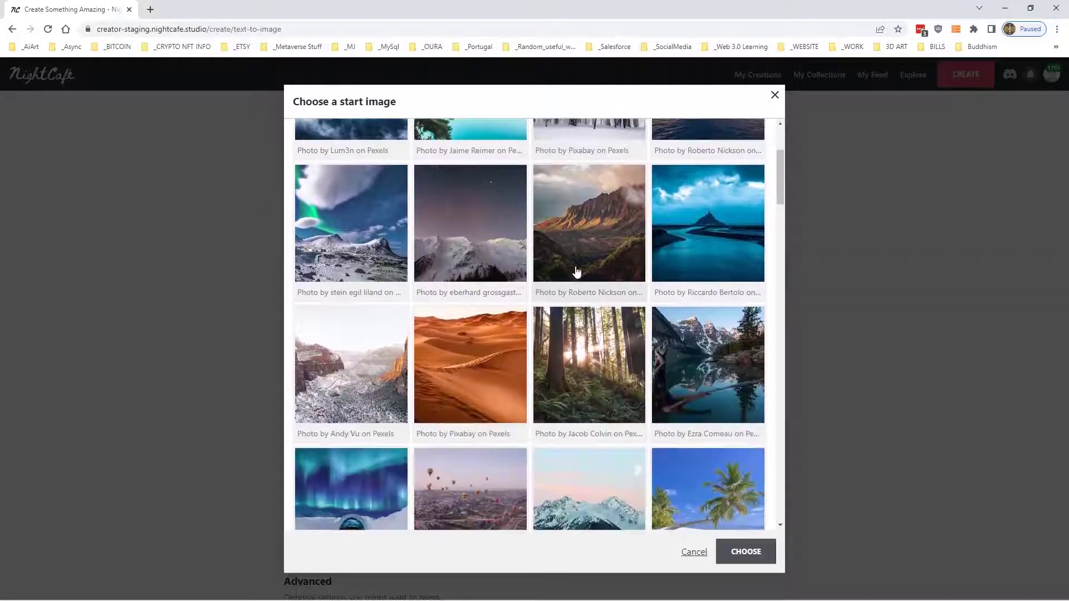
scroll(577, 272, down, 3)
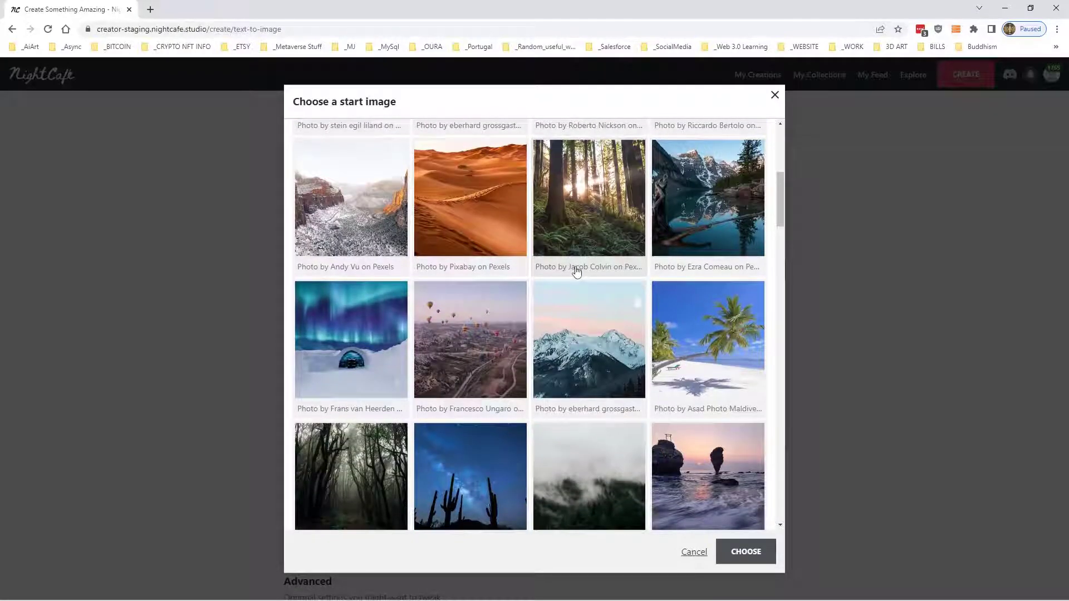
scroll(577, 271, down, 3)
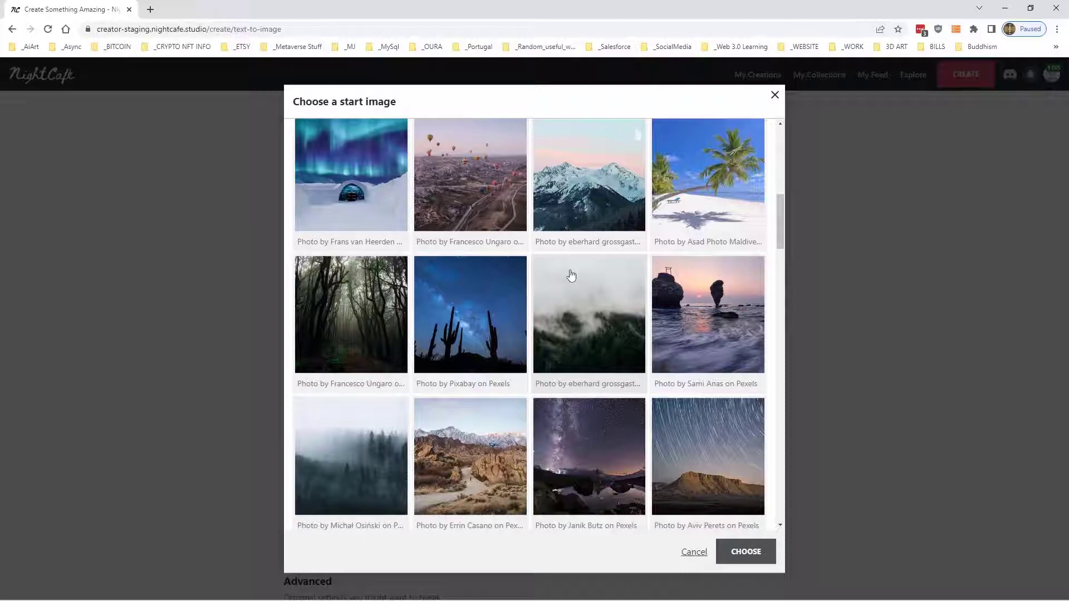
scroll(571, 274, down, 7)
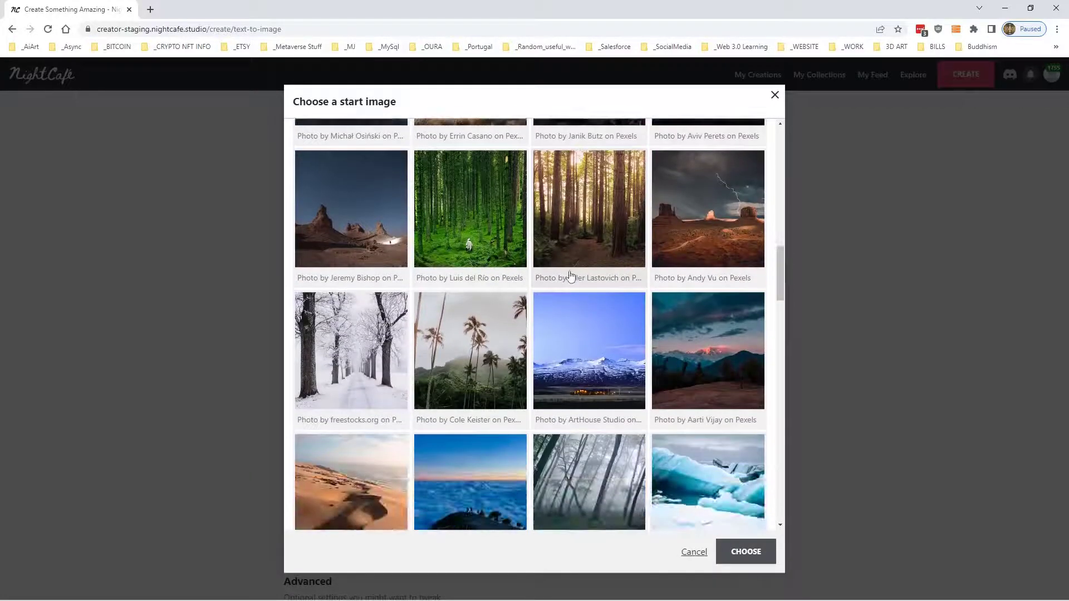
scroll(570, 274, down, 5)
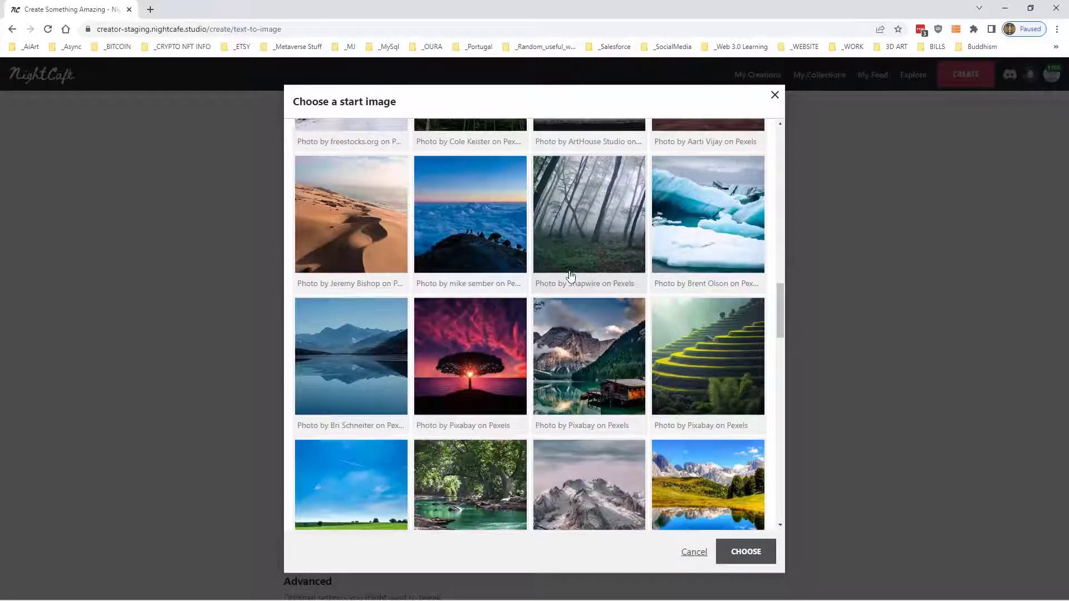
click(473, 334)
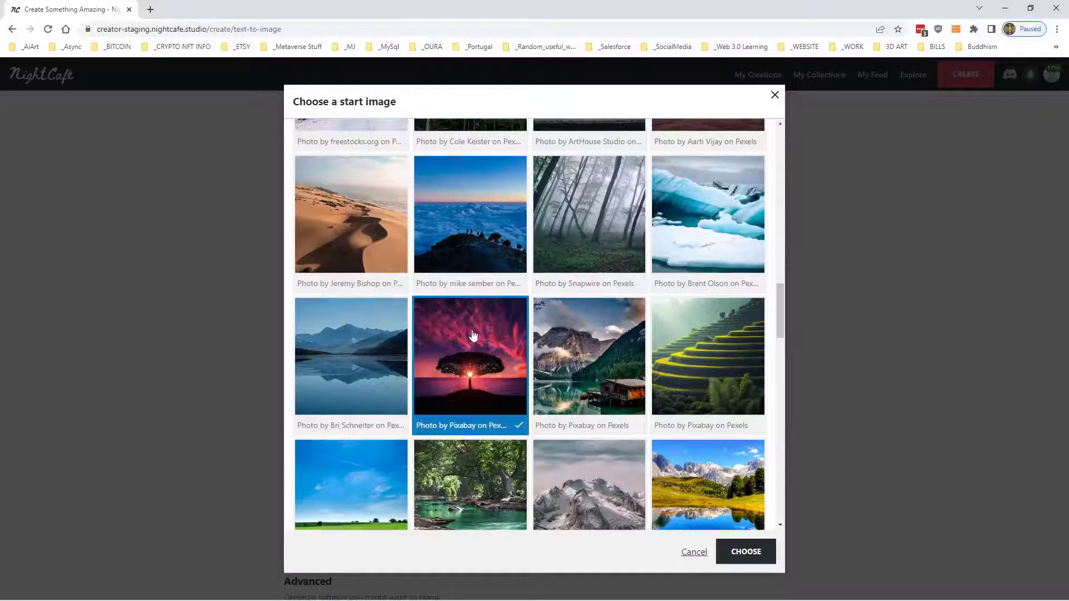
scroll(473, 334, down, 5)
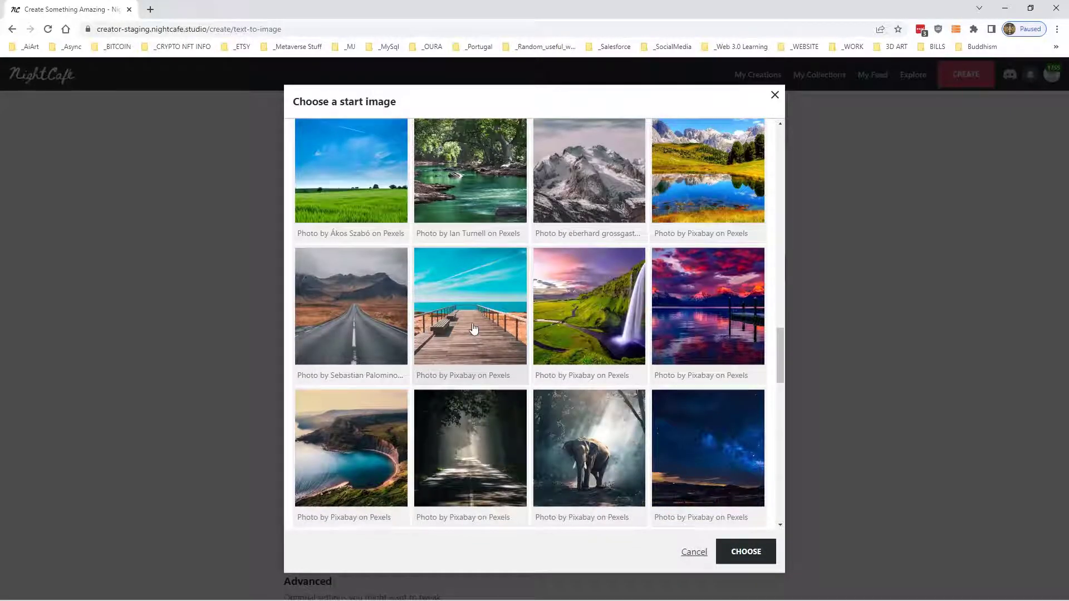
click(491, 441)
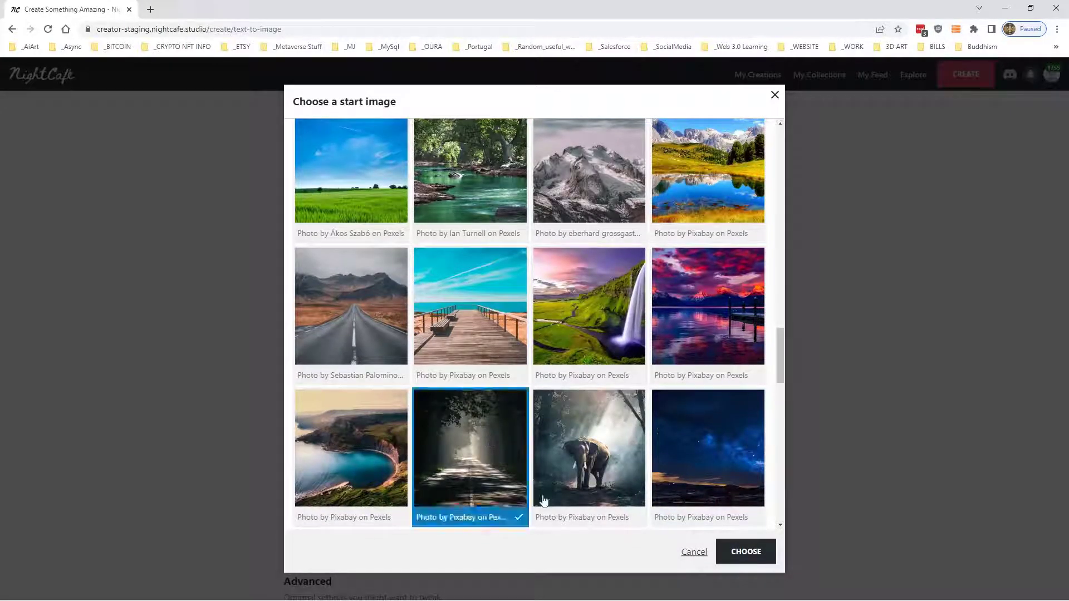
click(751, 555)
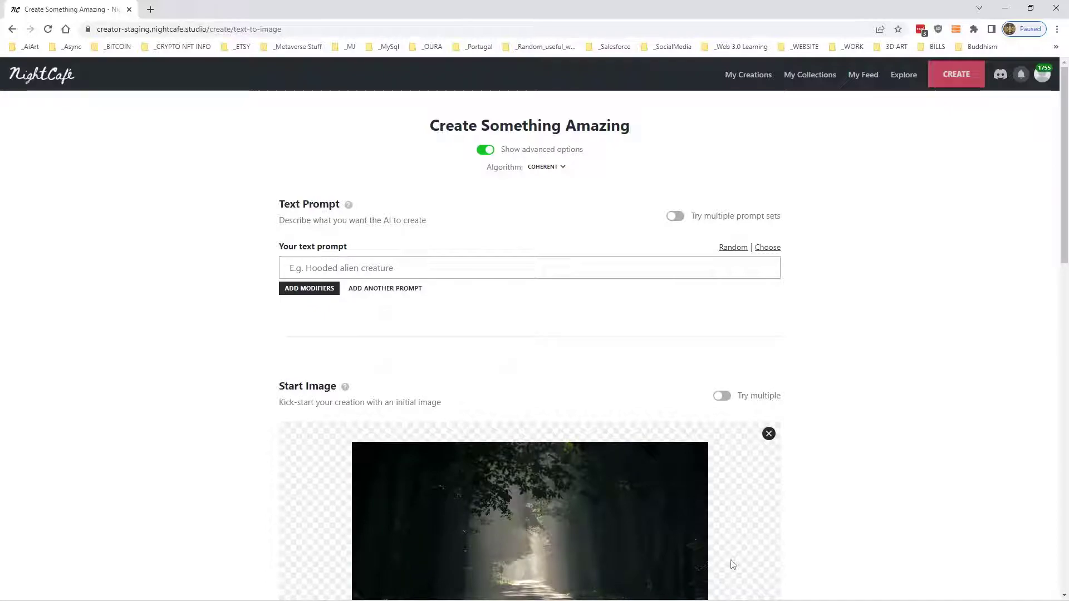
- Enter the text prompt "A road moving off into the distance, trees on either side"
scroll(444, 286, down, 4)
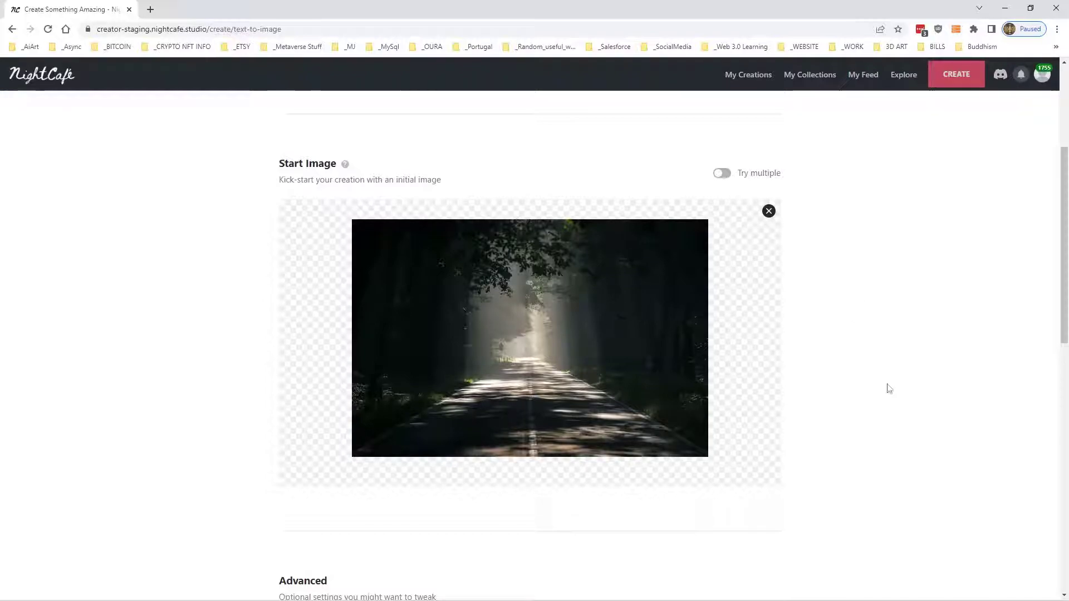
scroll(635, 210, up, 1)
click(363, 104)
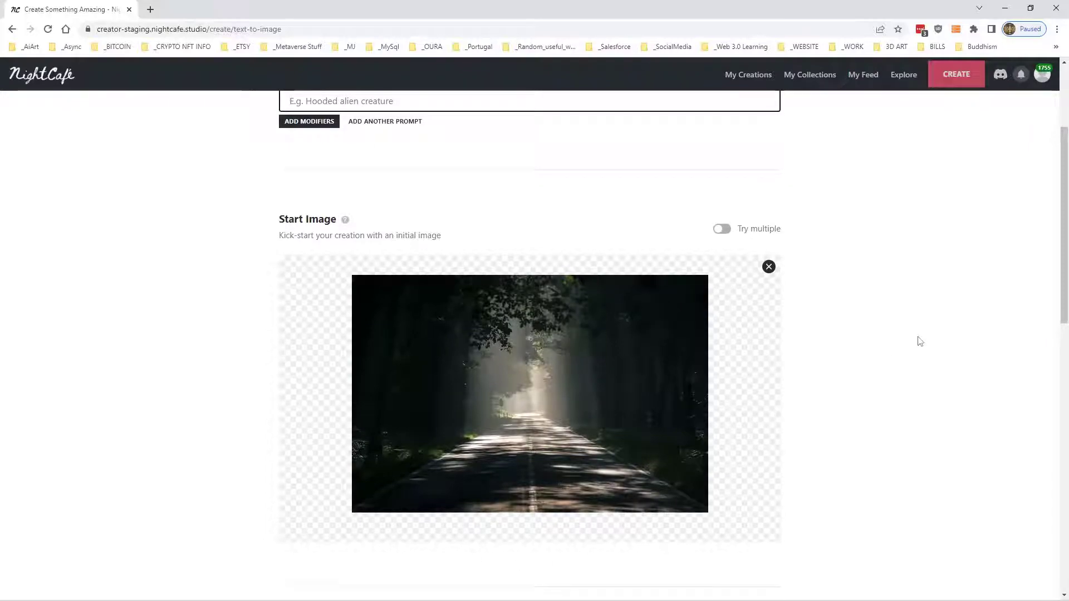
text(A road)
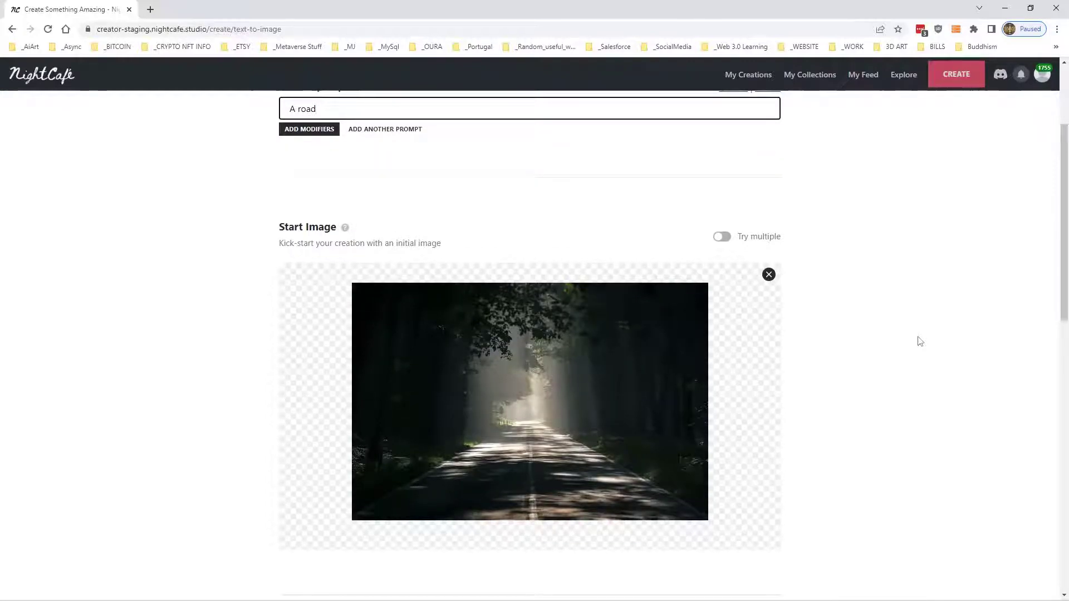
text( moving off into the distance)
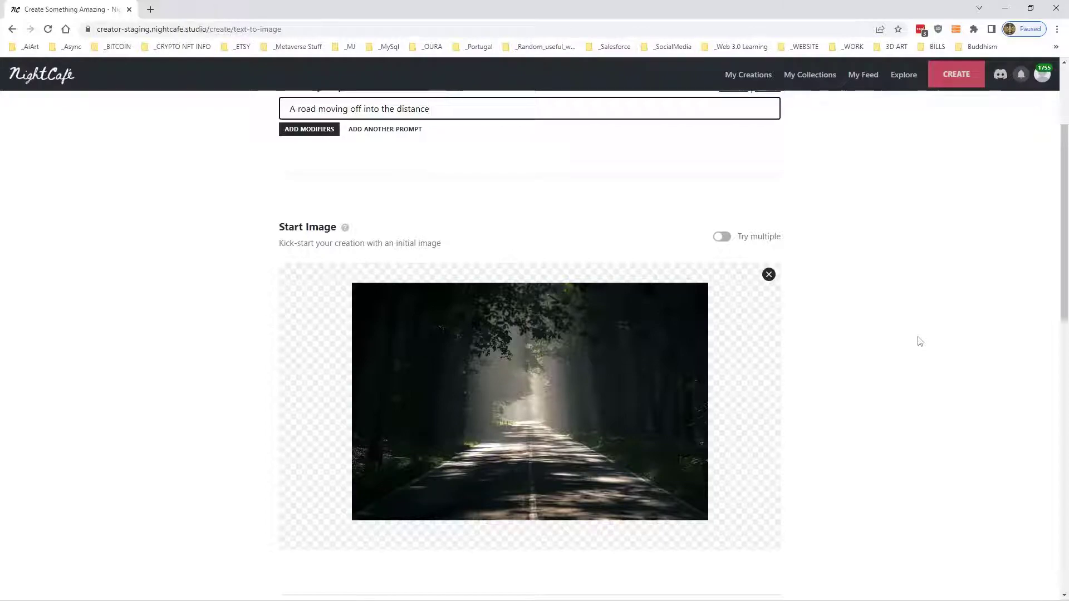
text(, trees on either side)
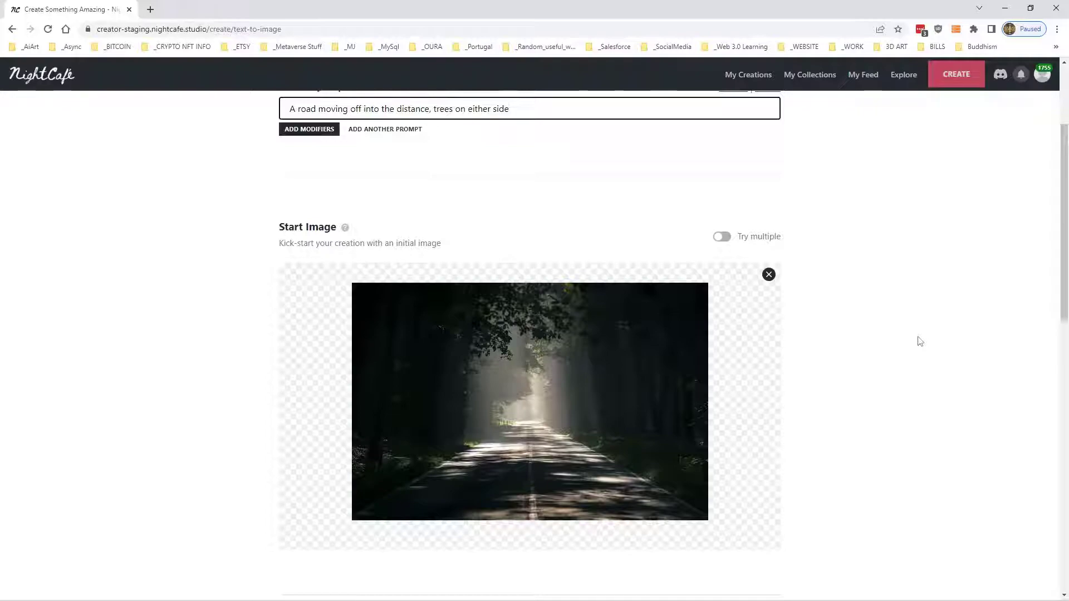
text(, sunl;ight )
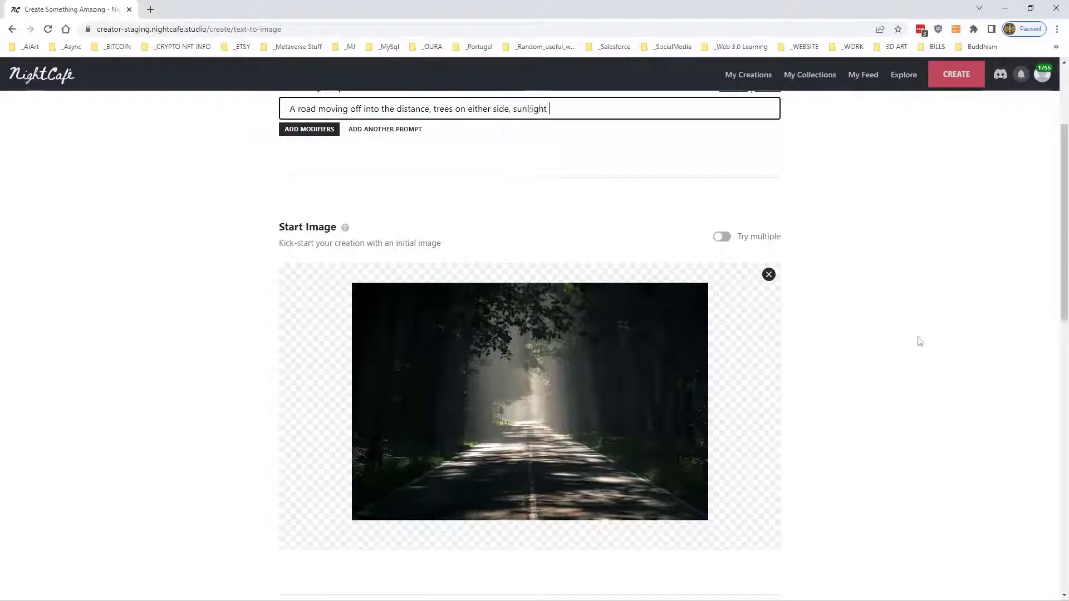
text(shining through the trees onto the road,)
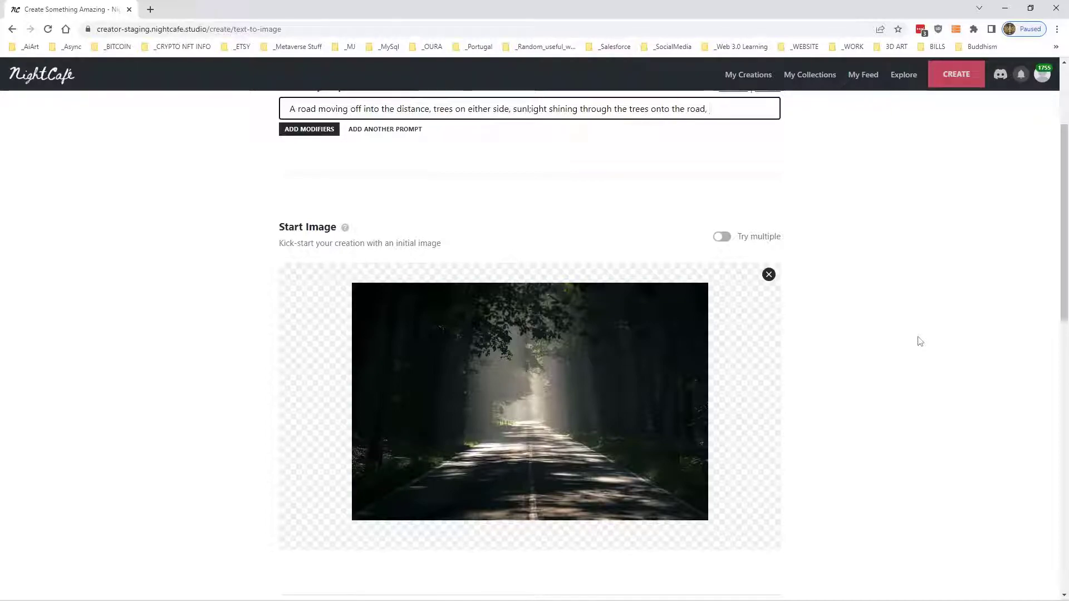
- Extend the prompt with ", sunlight shining through the trees onto the road" and correct any typing mistake in it
key(BackSpace)
key(BackSpace)
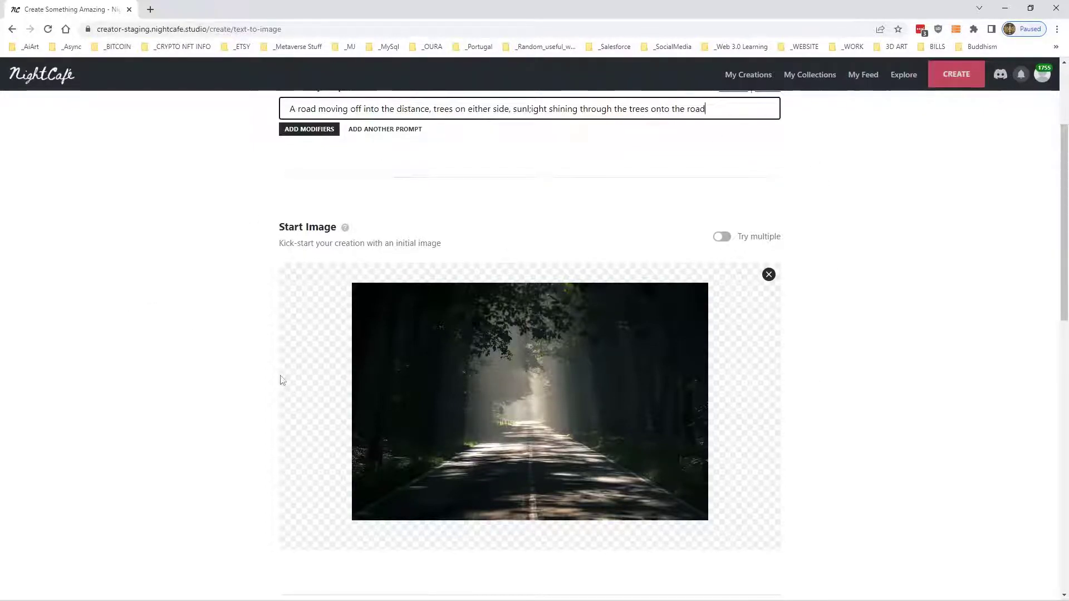
double_click(537, 109)
triple_click(532, 110)
click(532, 109)
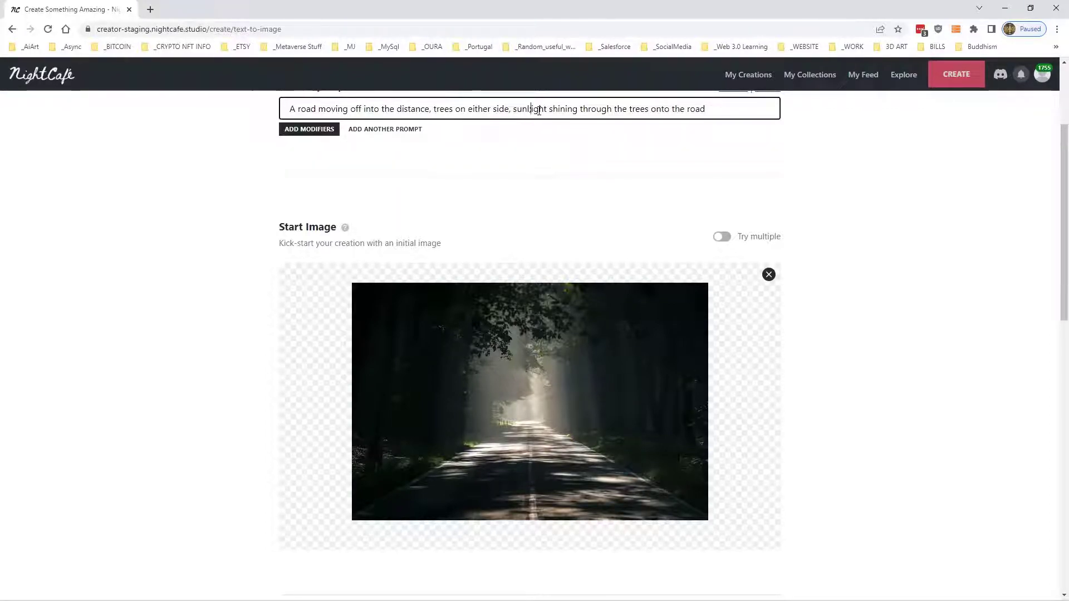
click(856, 194)
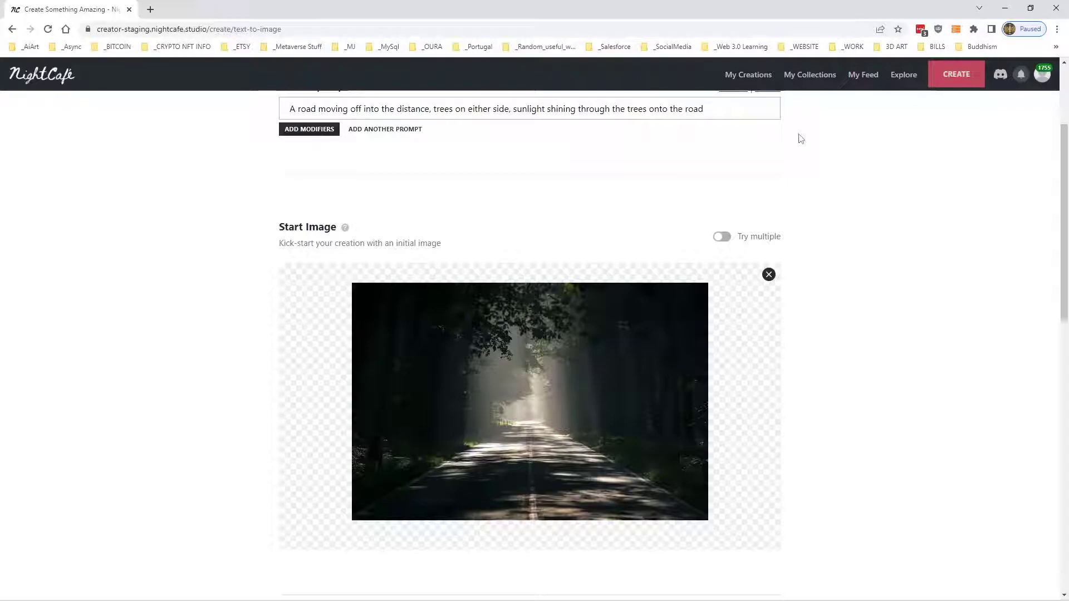
- Submit the Coherent road creation with the default advanced, runtime and resolution settings
scroll(800, 139, down, 8)
scroll(800, 139, down, 2)
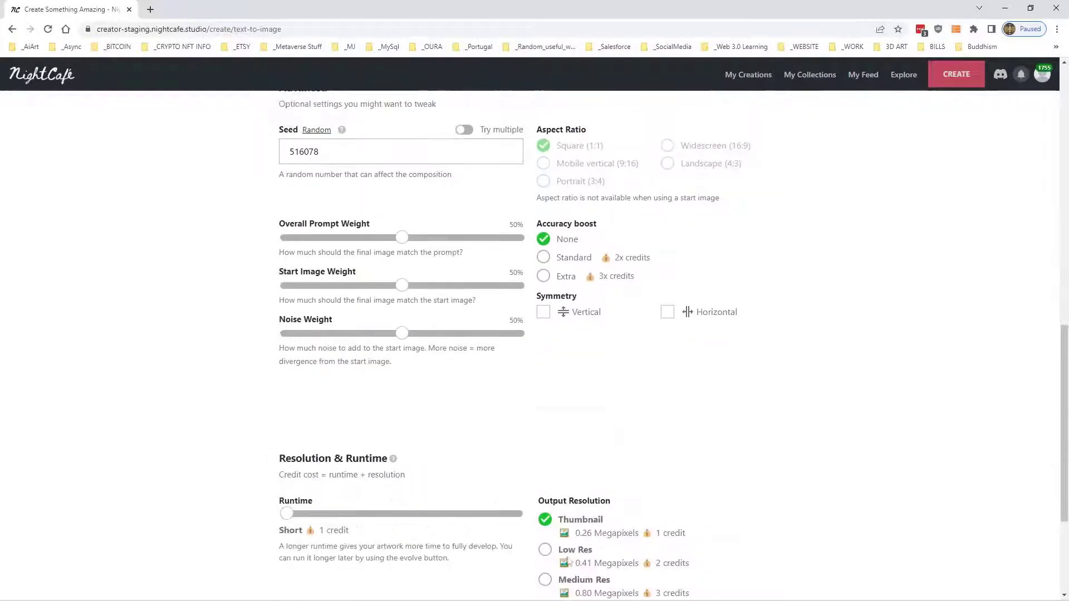
scroll(393, 241, down, 3)
click(532, 529)
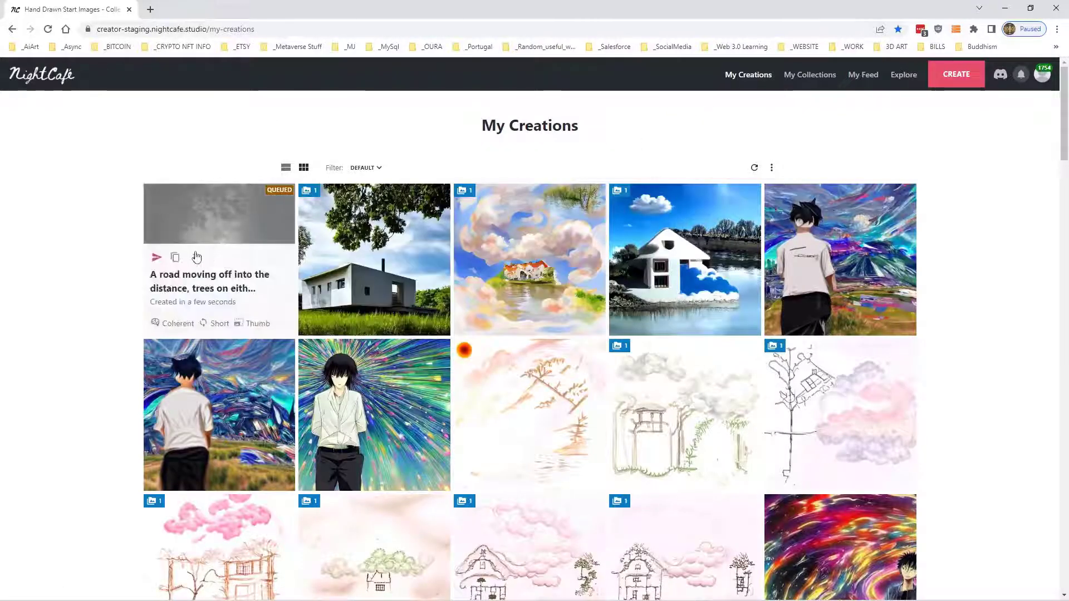
- Copy the prompt from the queued road creation into a new Artistic creation
click(202, 227)
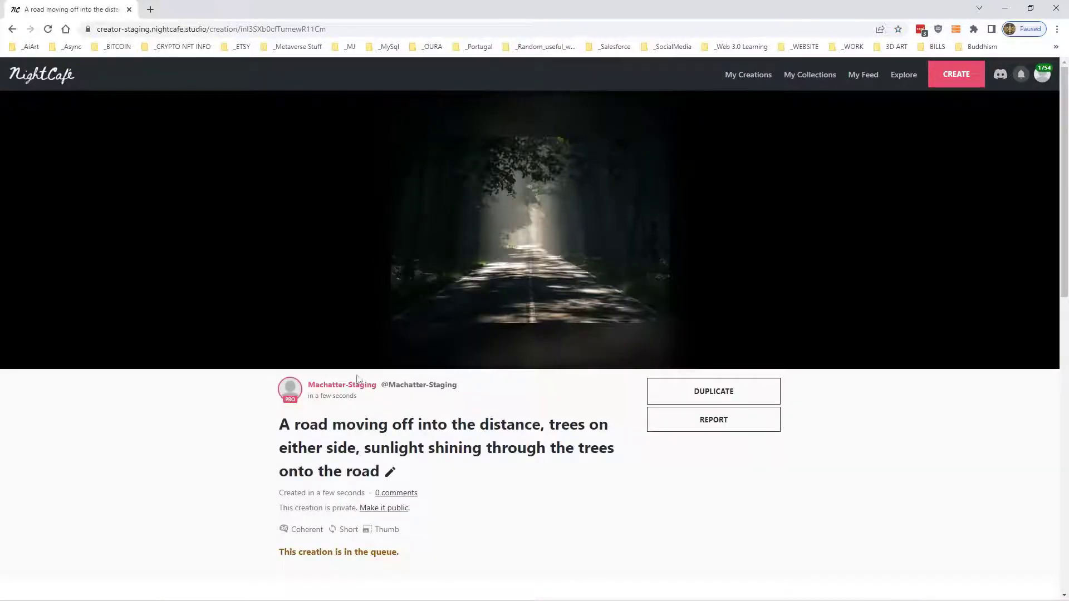
drag(283, 418, 378, 472)
right_click(377, 474)
click(431, 477)
click(964, 82)
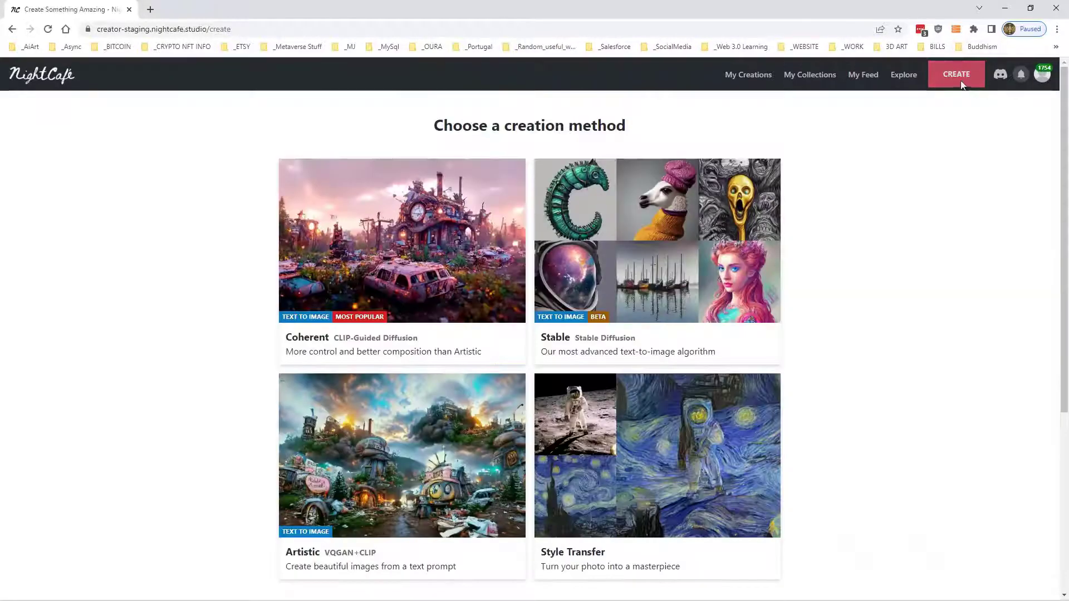
click(390, 462)
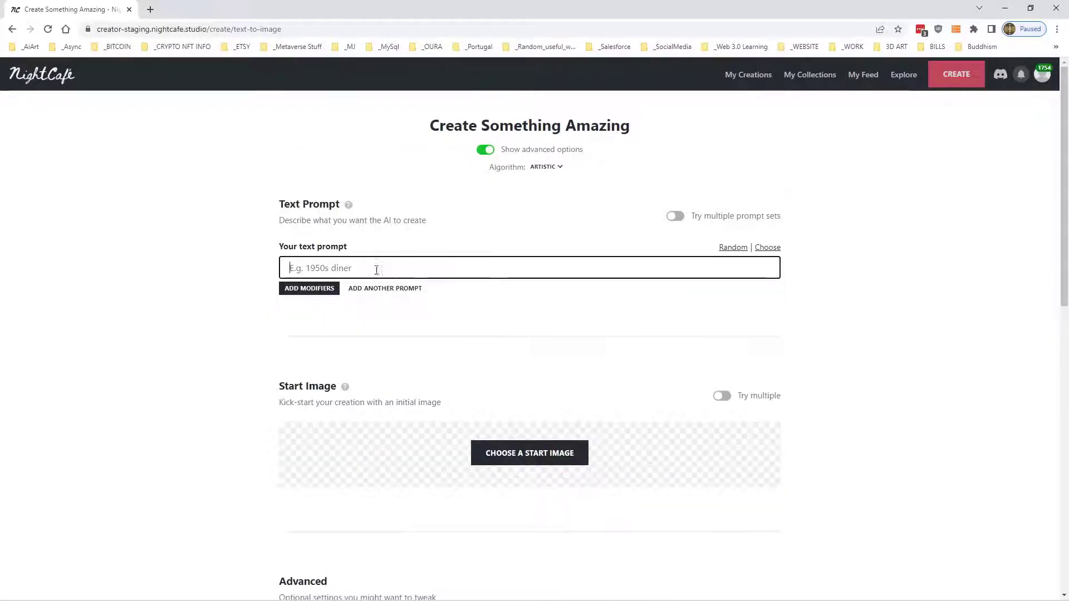
key(ctrl+v)
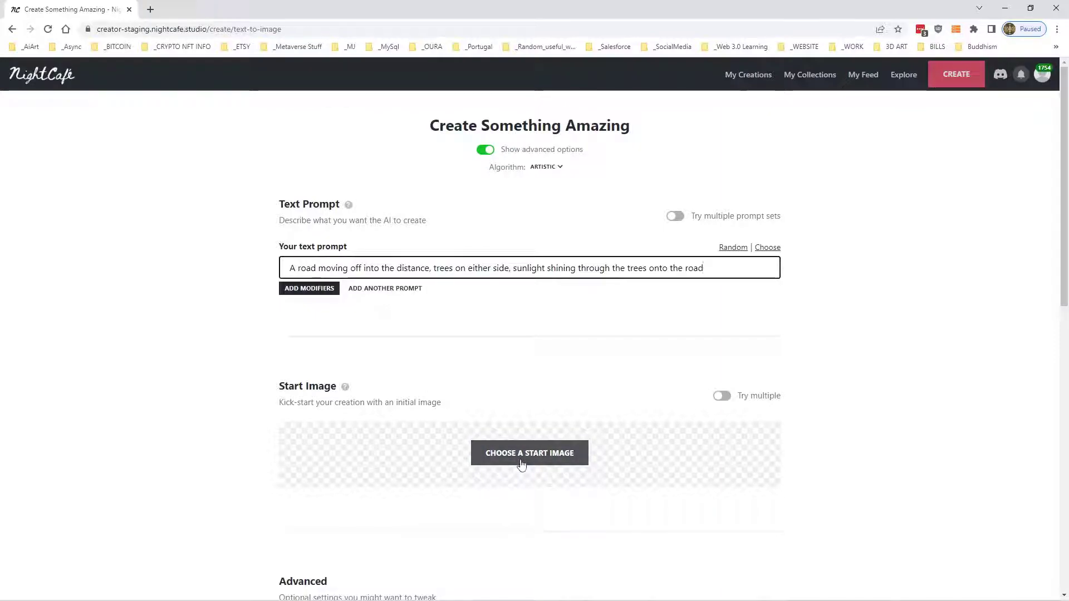
- Duplicate the queued road creation from My Creations to reuse its prompt and start image
click(746, 76)
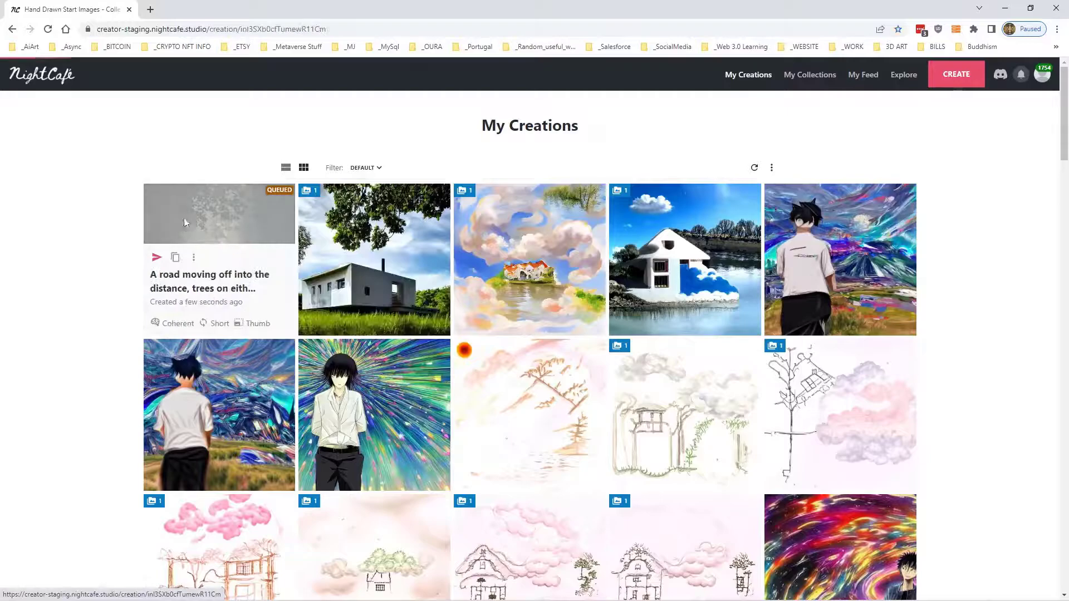
click(183, 218)
click(717, 397)
scroll(590, 298, down, 4)
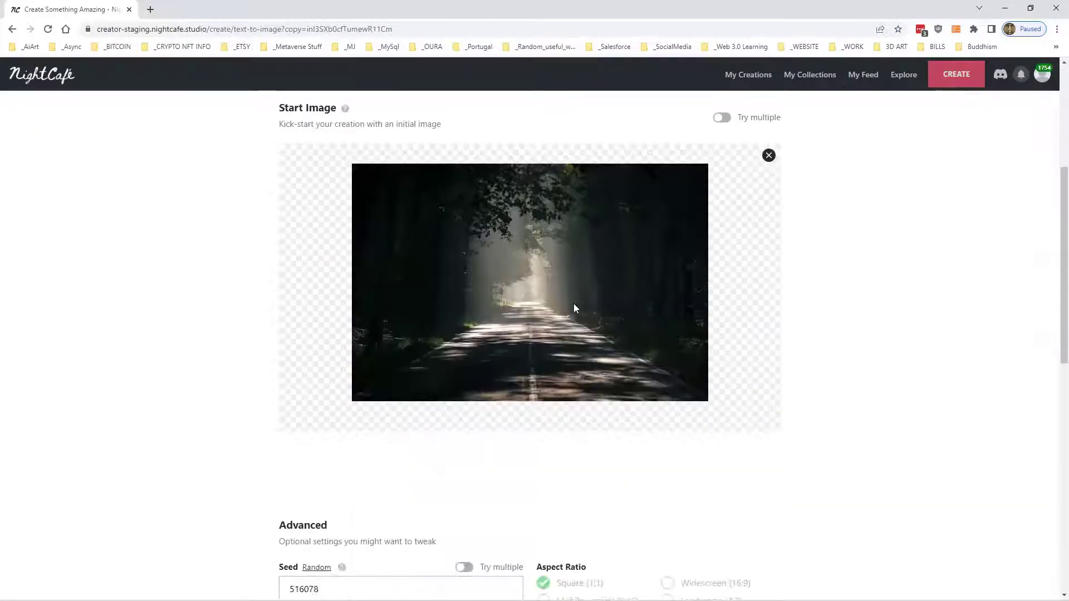
- Switch the duplicated road creation's algorithm to Artistic and submit it with the same prompt and start image
scroll(509, 388, up, 5)
scroll(490, 474, down, 3)
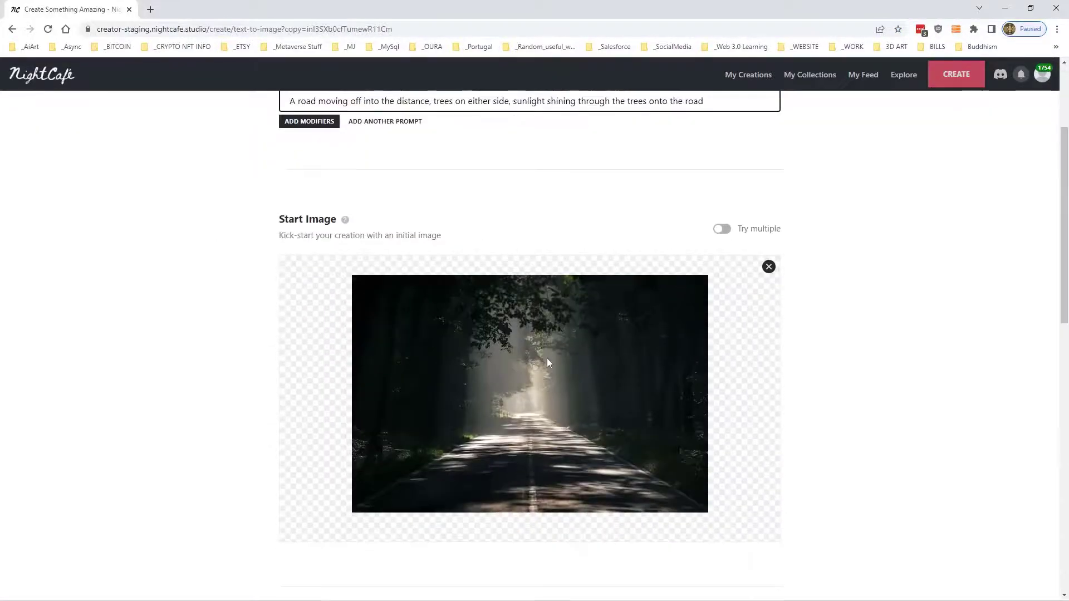
scroll(548, 362, down, 2)
scroll(550, 376, up, 3)
scroll(551, 373, up, 3)
click(555, 171)
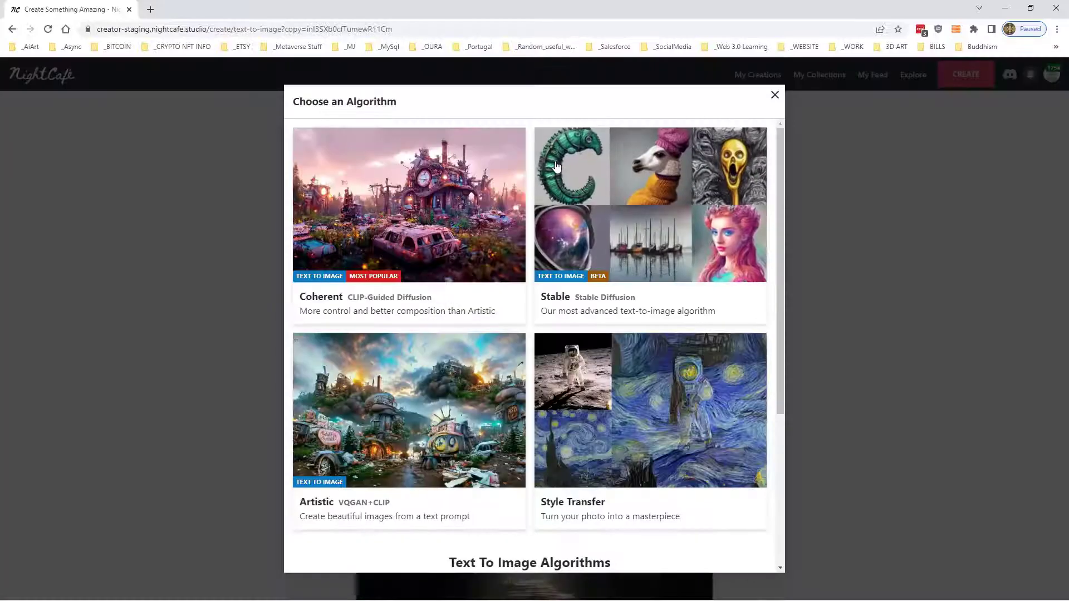
click(363, 486)
scroll(835, 345, down, 10)
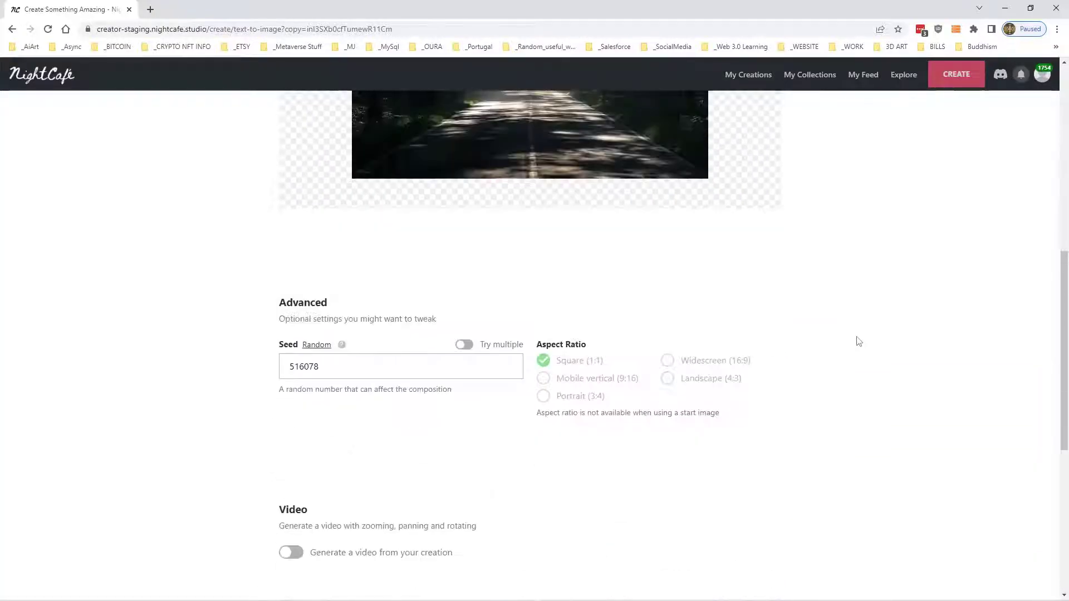
click(637, 538)
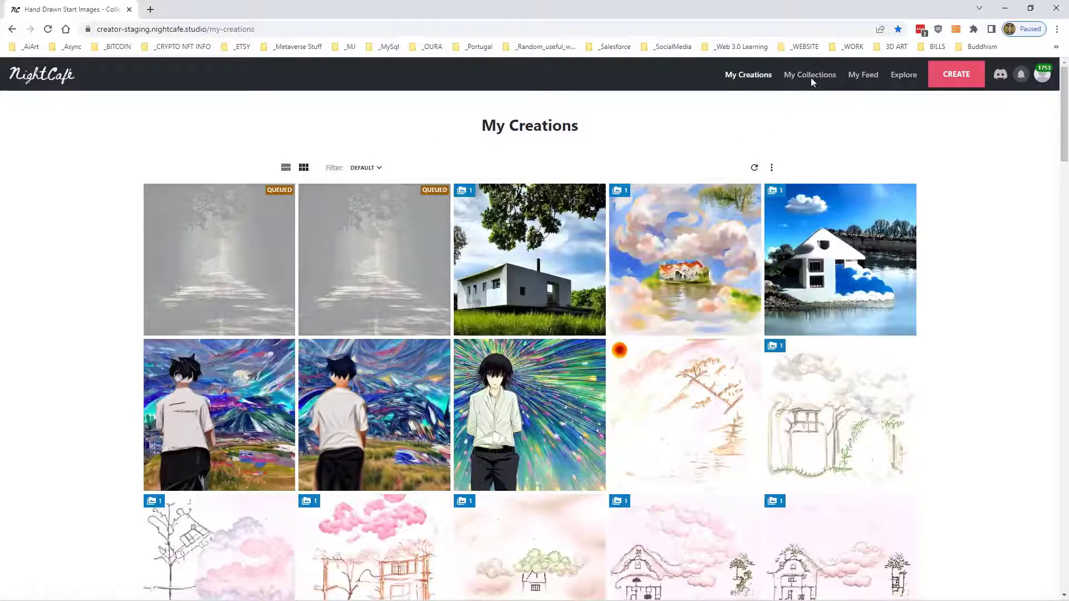
- Add the two newest road creations in My Creations to the Hand Drawn Start Images collection
click(348, 257)
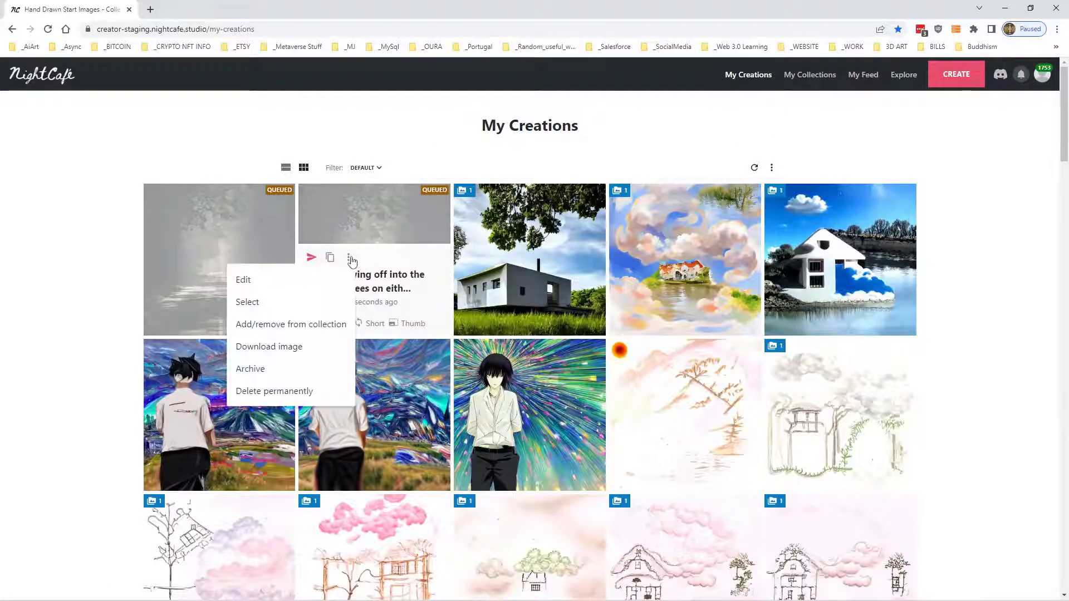
click(306, 303)
click(251, 275)
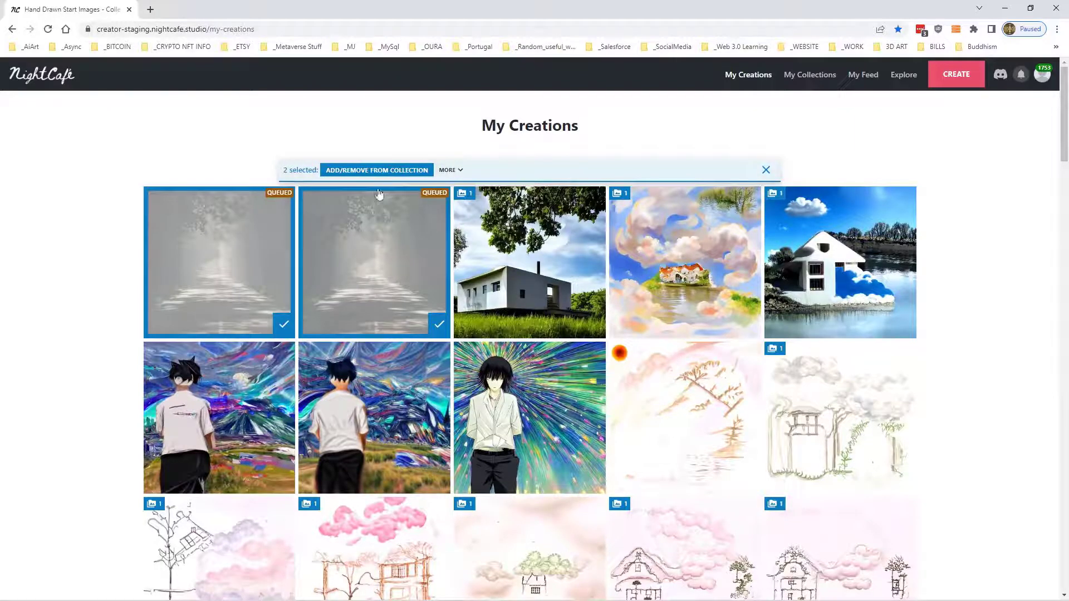
click(417, 170)
click(439, 310)
click(613, 427)
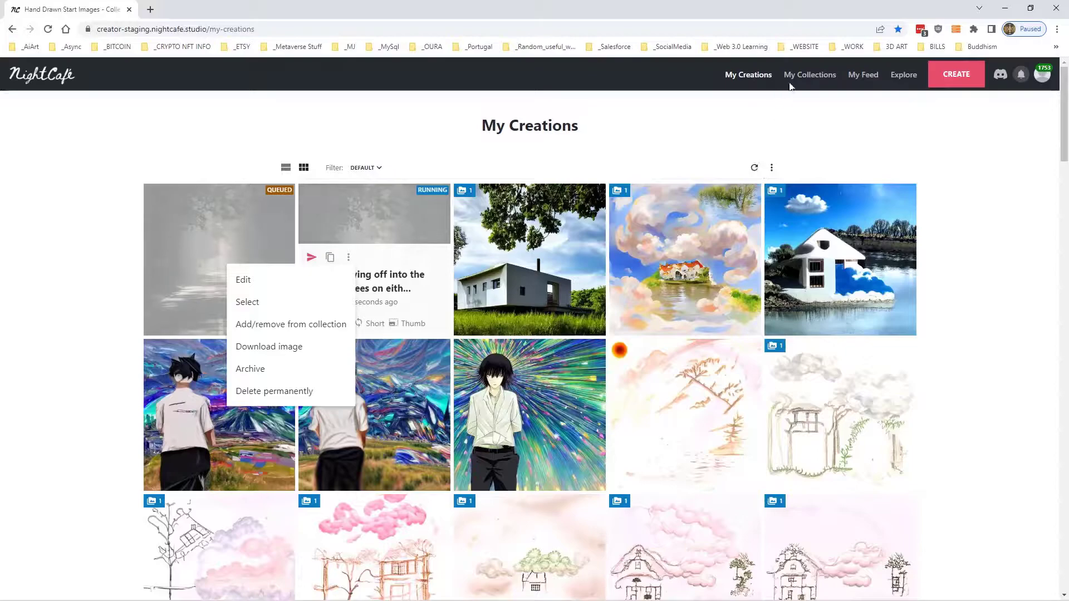
- Open the Hand Drawn Start Images collection from My Collections
click(818, 76)
click(318, 232)
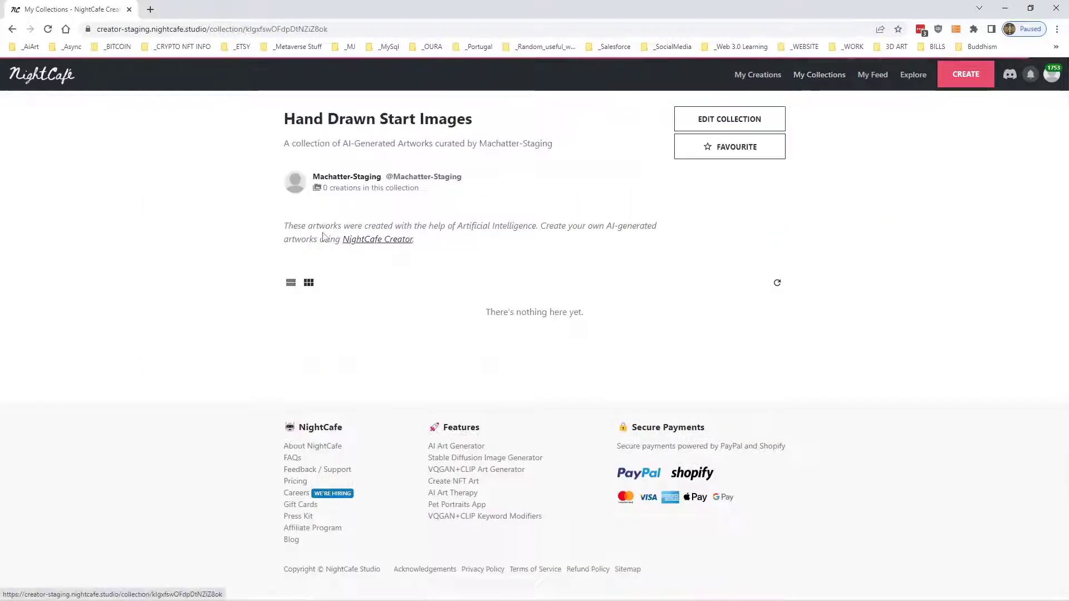
click(741, 80)
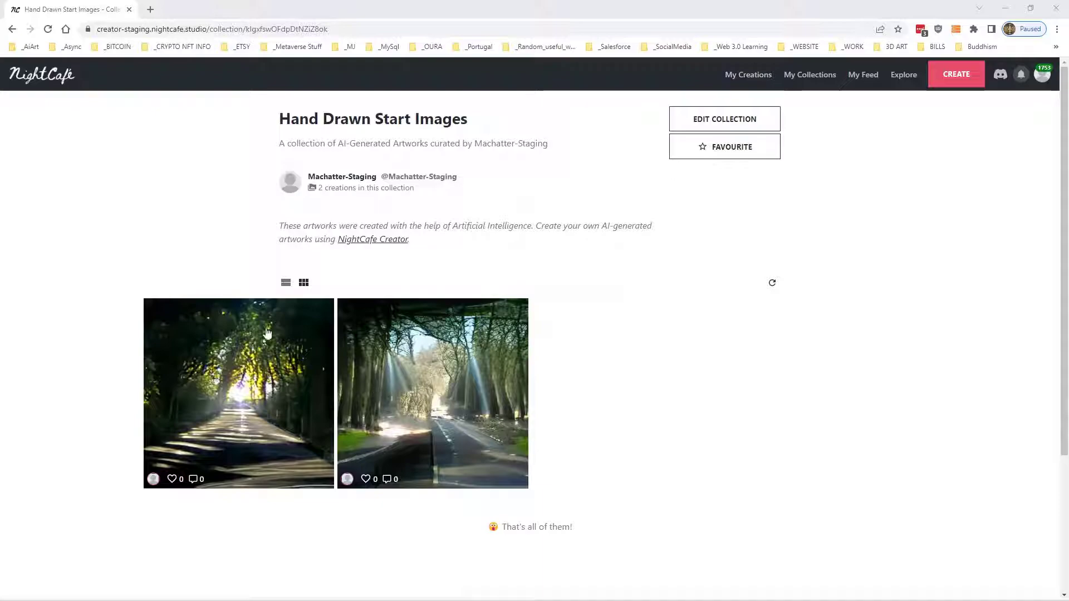
- Examine the Artistic road artwork and its settings, including its prompt, seed and duplicated source
click(456, 380)
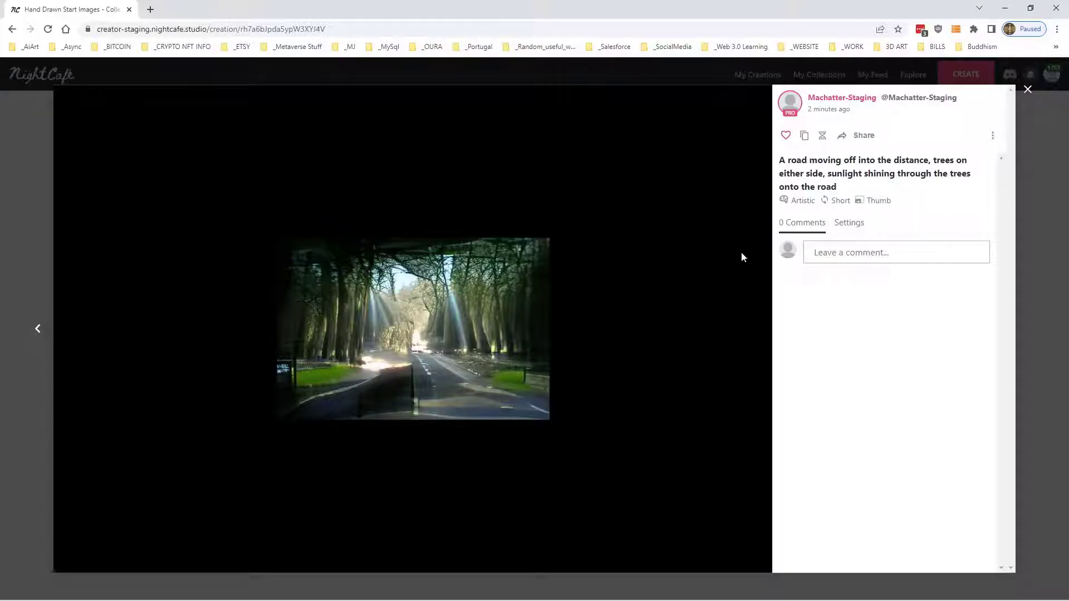
click(849, 225)
scroll(877, 330, down, 5)
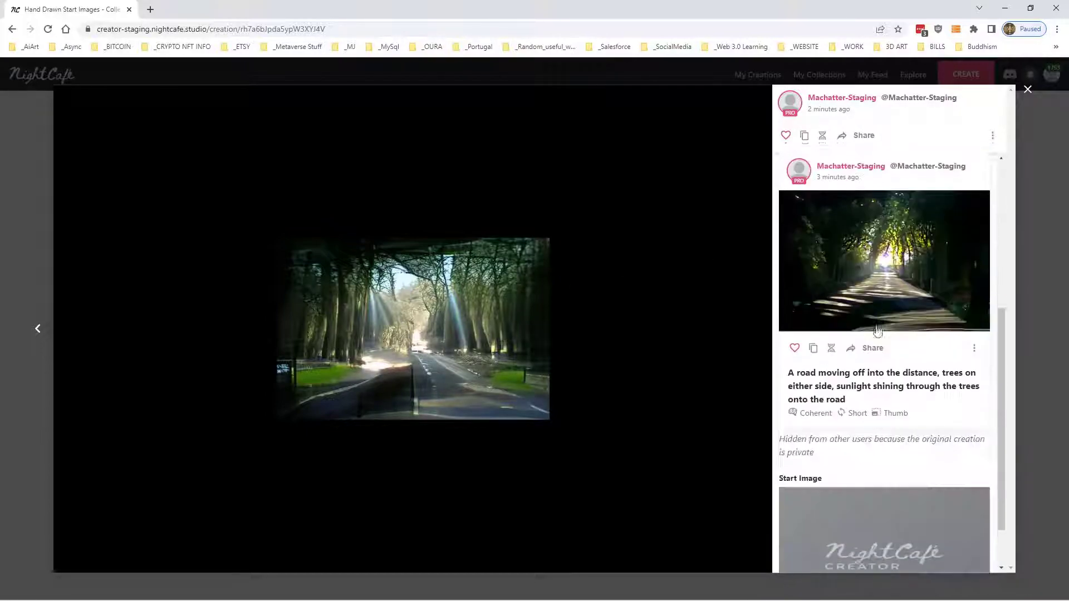
scroll(876, 329, up, 5)
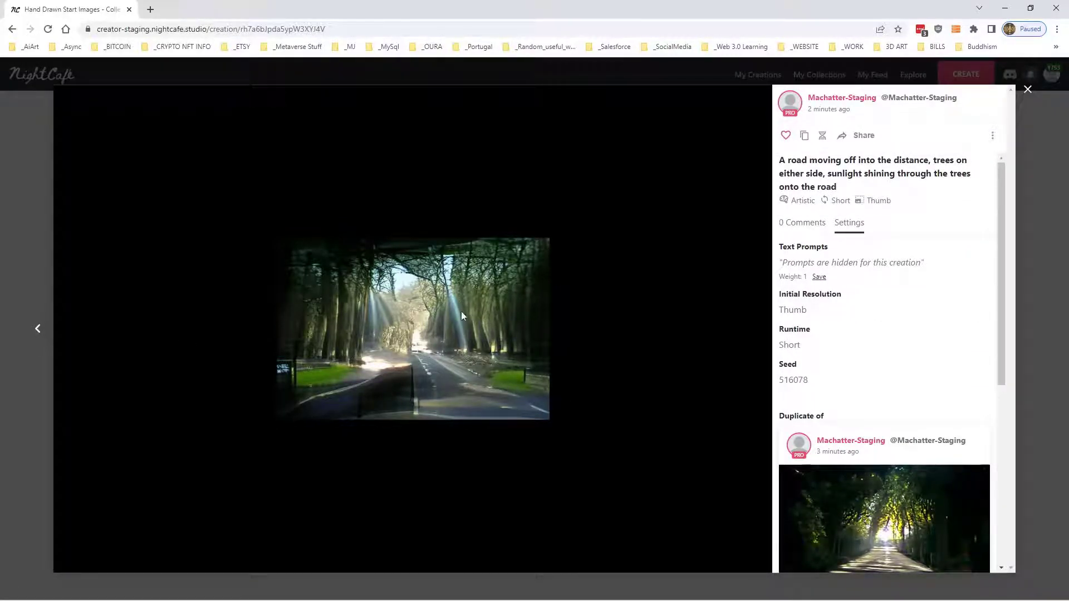
click(1027, 89)
- View the Coherent road artwork enlarged and compare it with the Artistic version
click(202, 418)
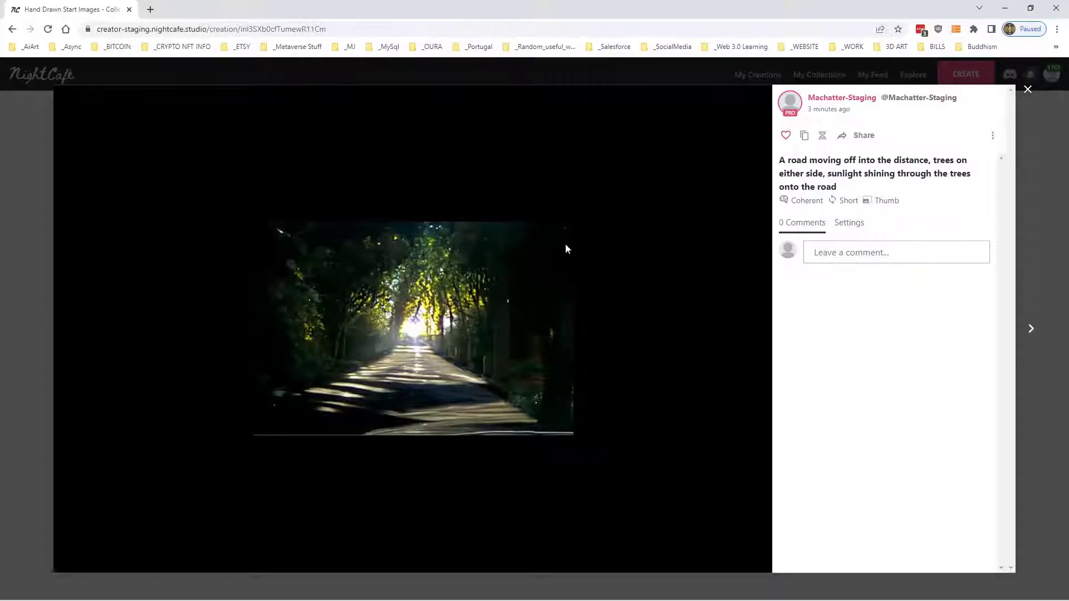
click(1028, 92)
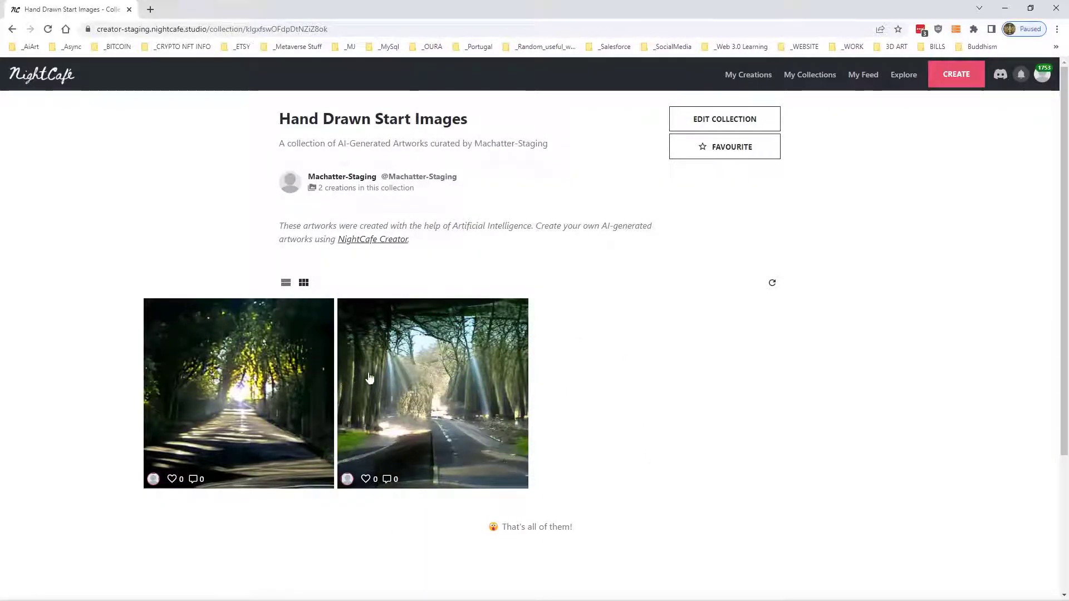
click(431, 359)
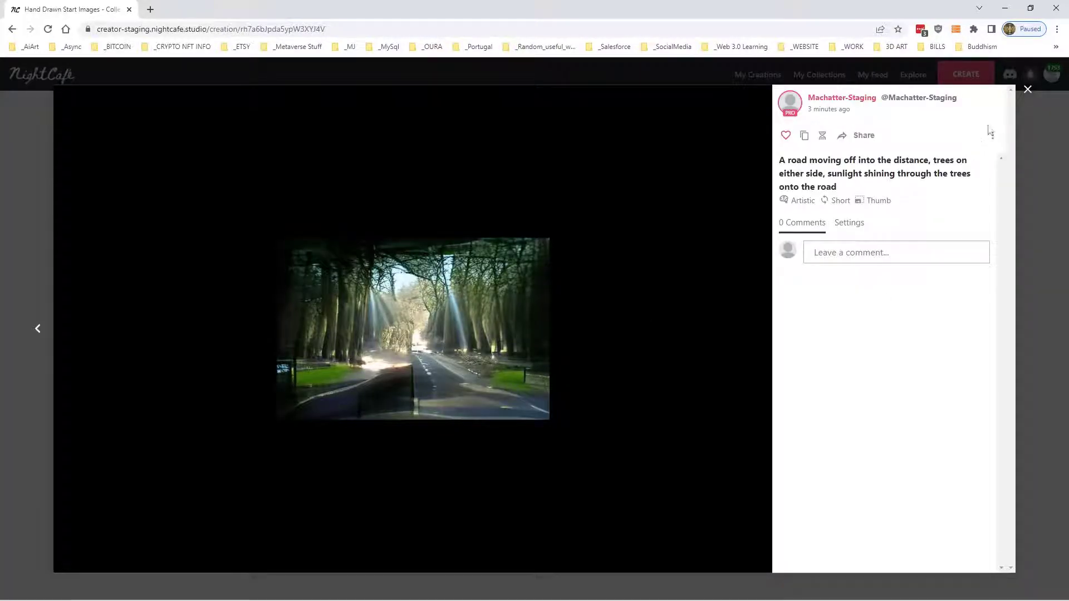
click(1028, 89)
- Duplicate the Coherent road creation from its page and remove the start image from the copy
click(758, 75)
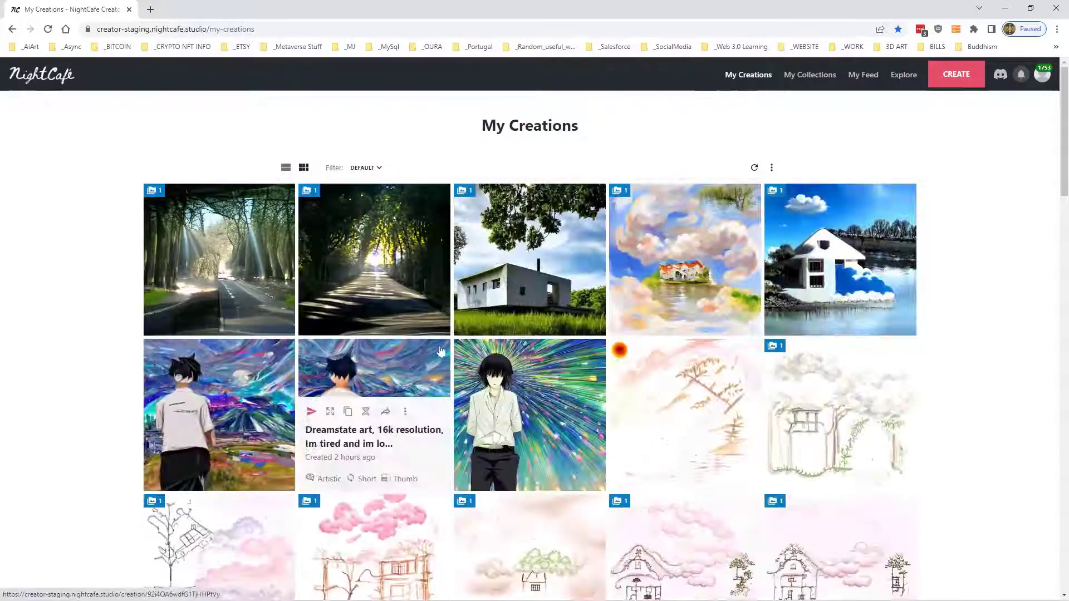
click(375, 229)
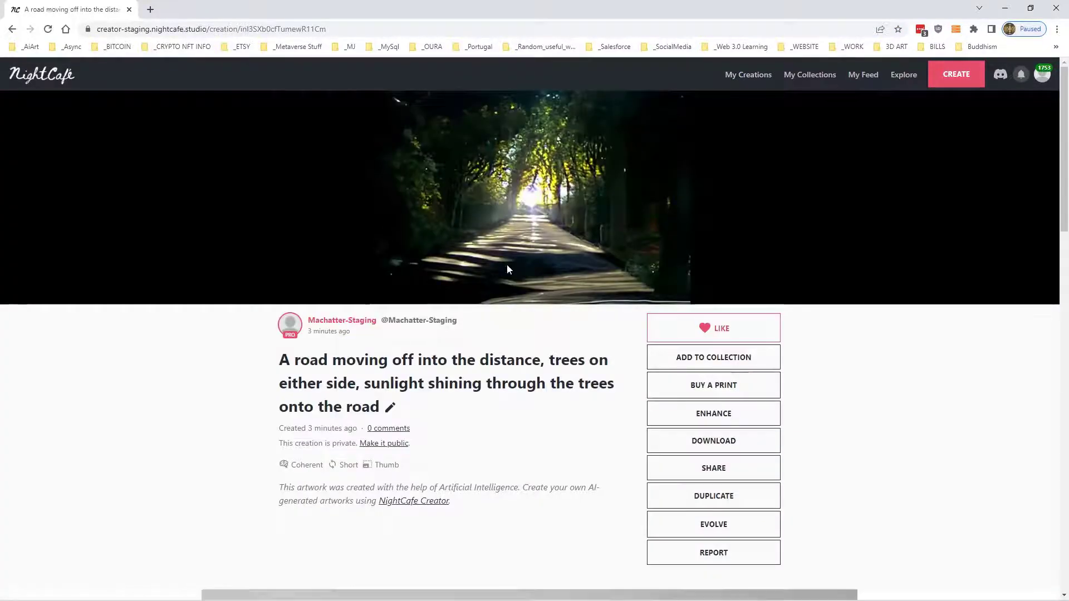
scroll(507, 265, down, 10)
scroll(493, 371, up, 10)
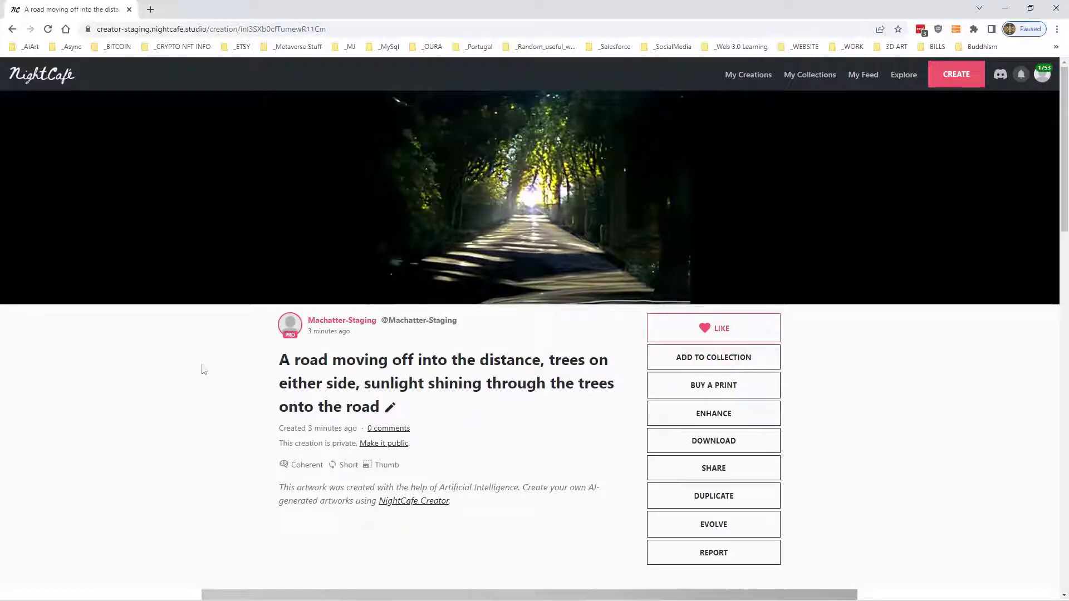
click(713, 495)
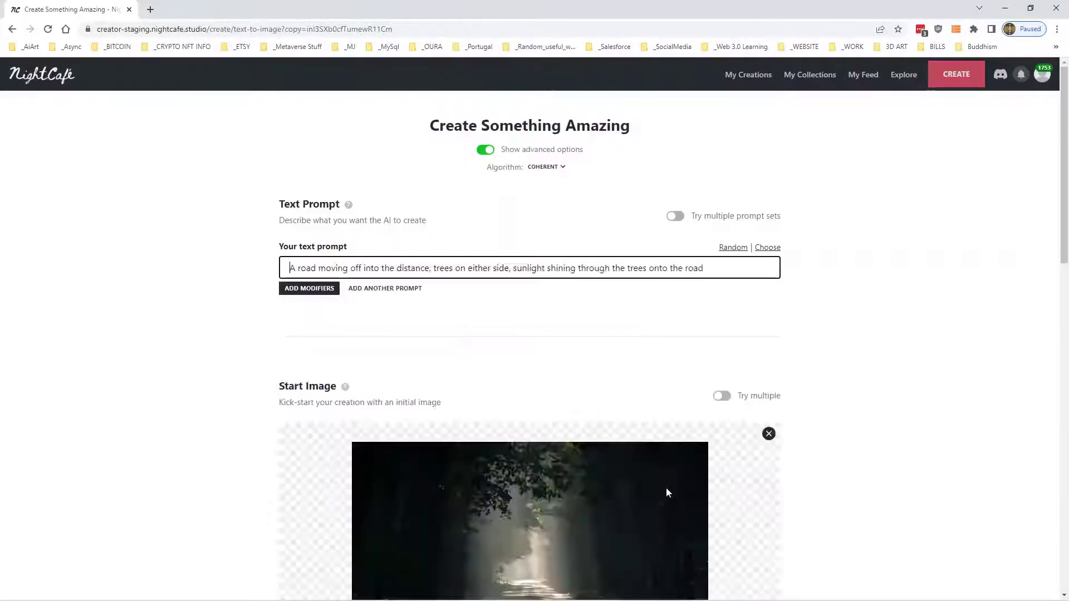
scroll(485, 430, down, 4)
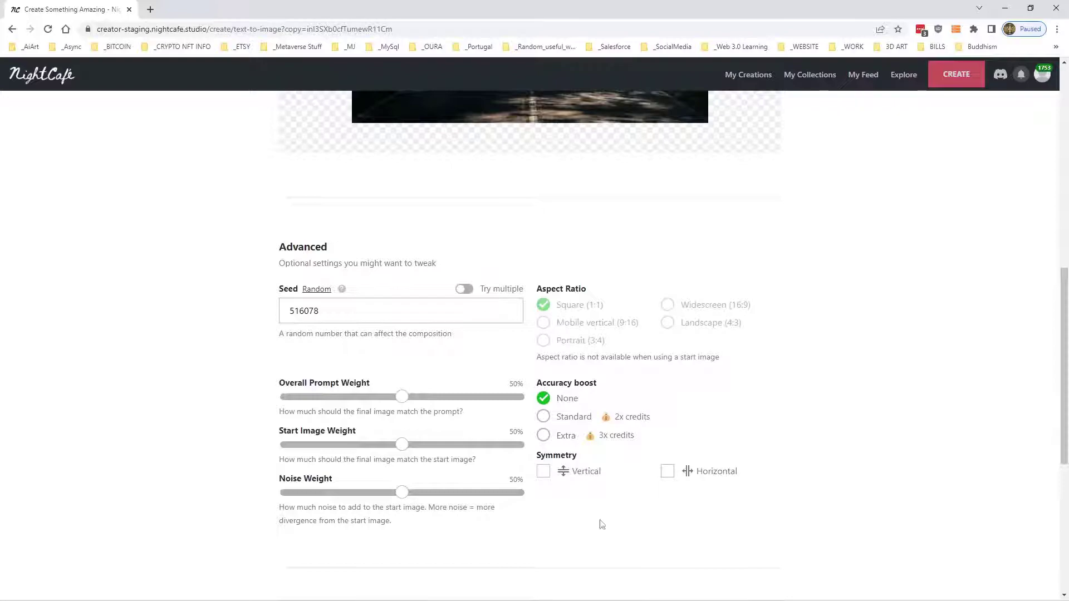
scroll(505, 452, up, 10)
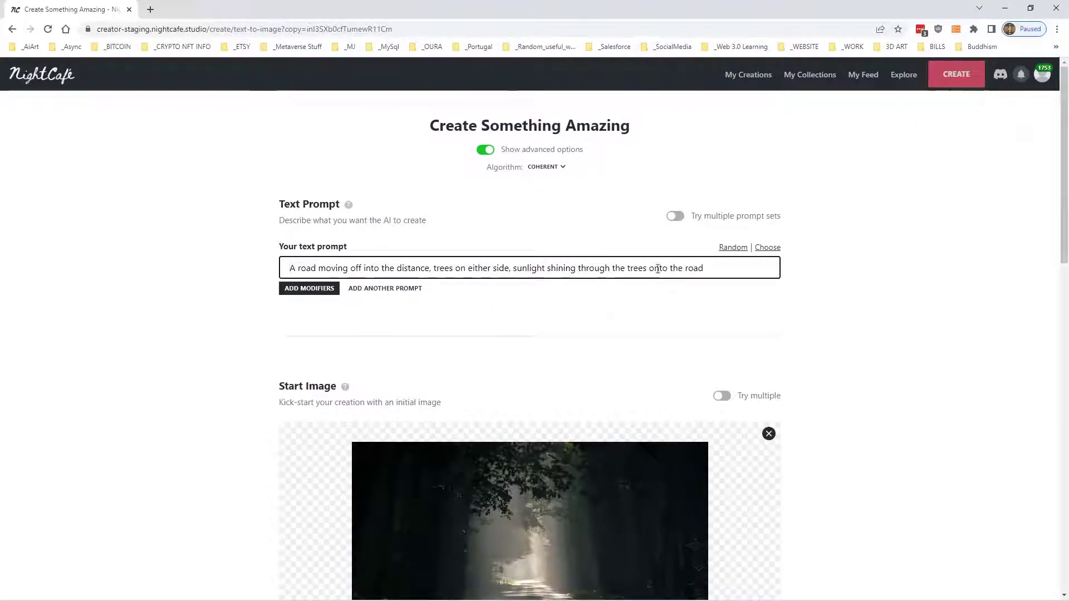
scroll(779, 156, down, 4)
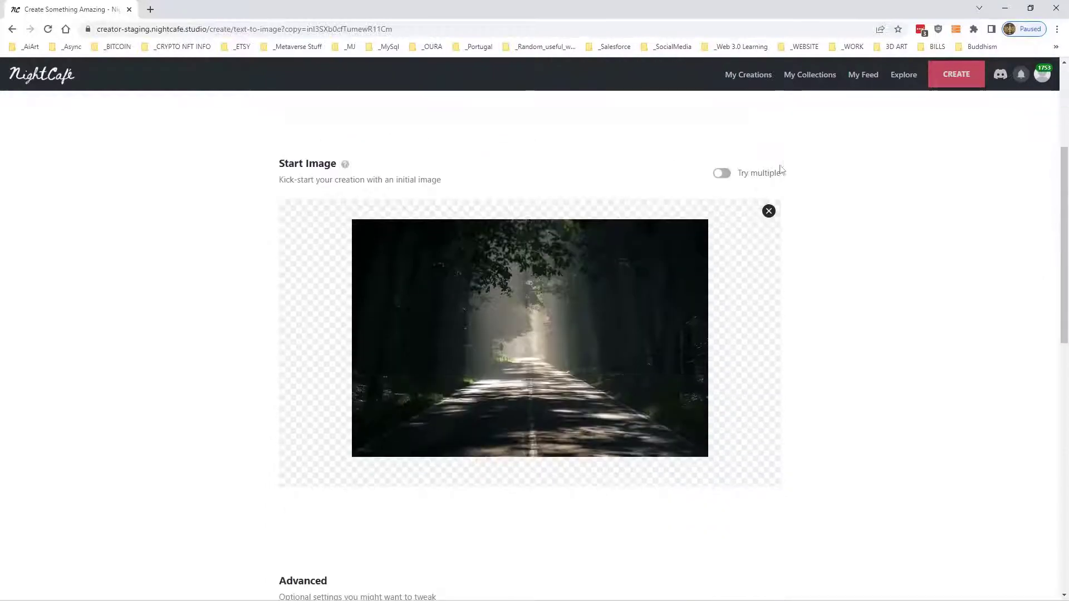
click(769, 211)
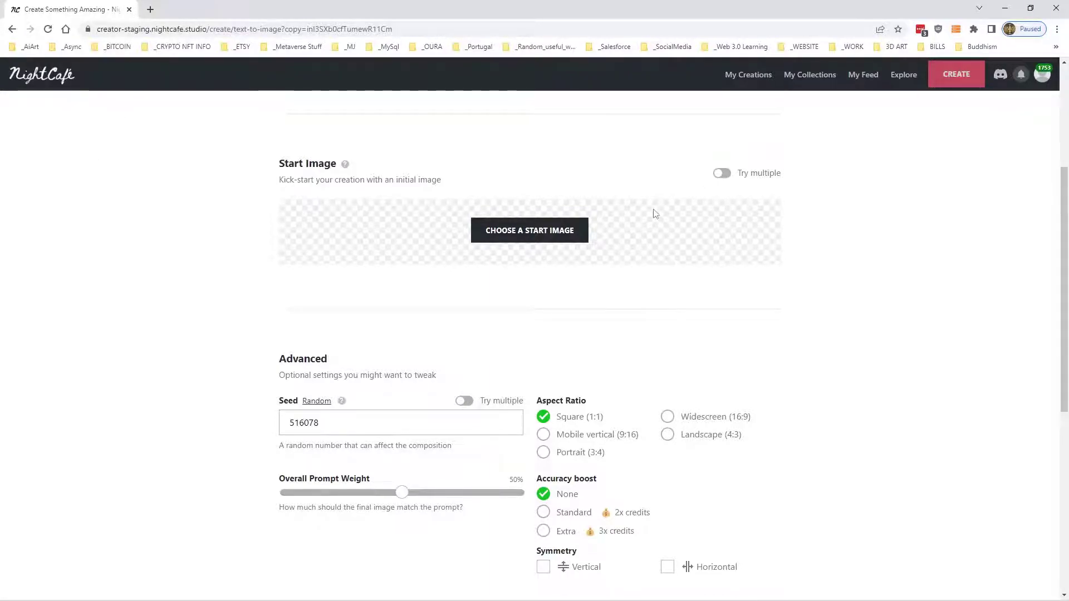
click(745, 75)
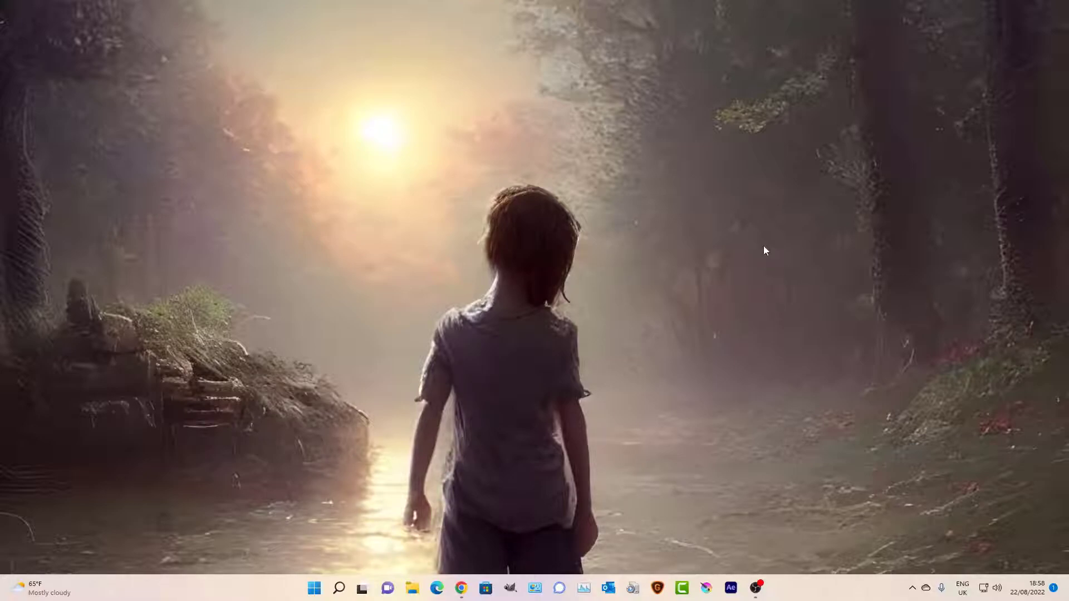
- Switch to Krita and create a new 1024 × 1024 px document at 100 pixels per inch
click(708, 589)
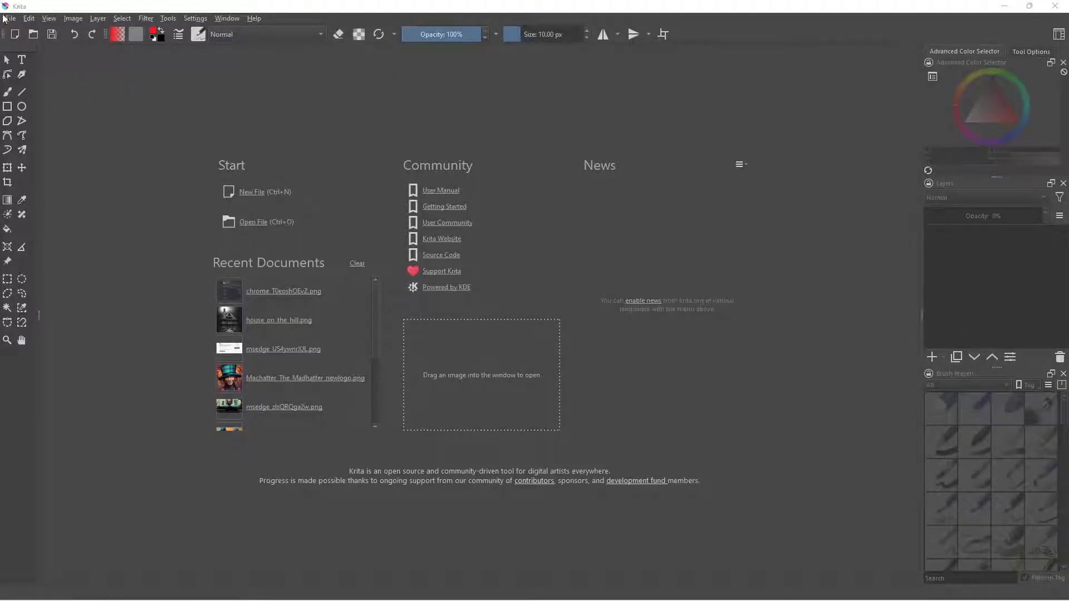
click(11, 18)
click(20, 29)
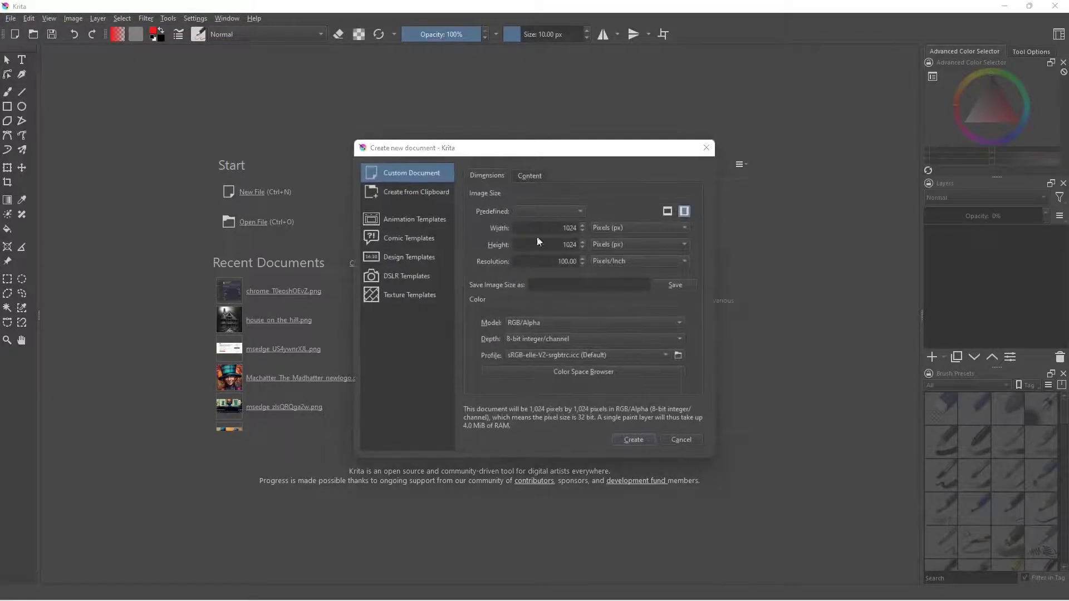
click(633, 440)
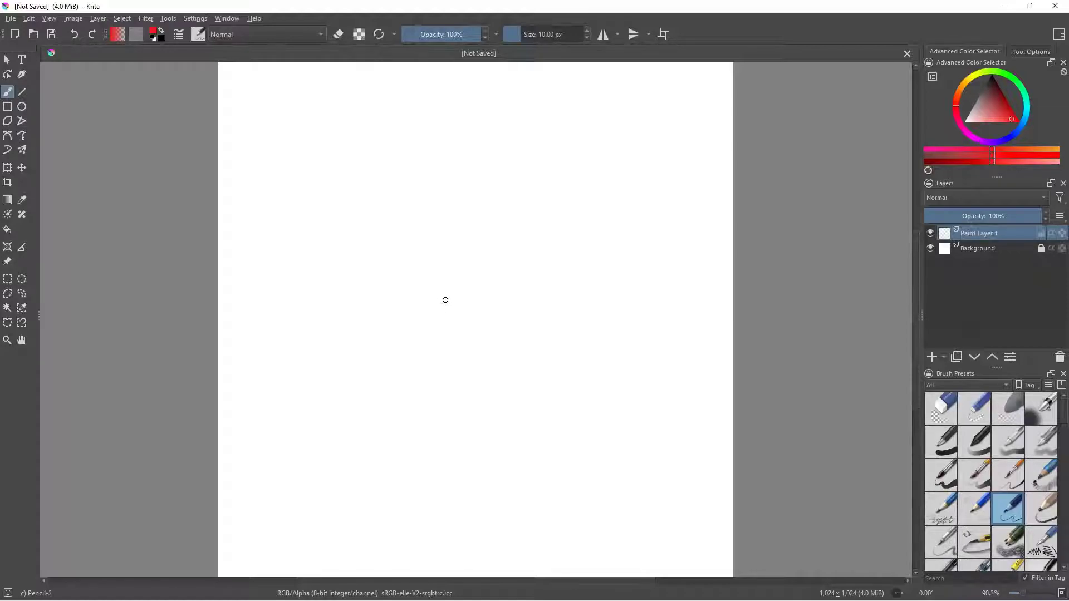
- Sketch a red road outline narrowing from the canvas's bottom edge to its middle, with a dashed centre line
mouse_move(437, 307)
mouse_down()
mouse_move(504, 308)
mouse_move(410, 447)
mouse_move(385, 578)
mouse_up()
mouse_move(506, 306)
mouse_down()
mouse_move(525, 524)
mouse_move(543, 573)
mouse_up()
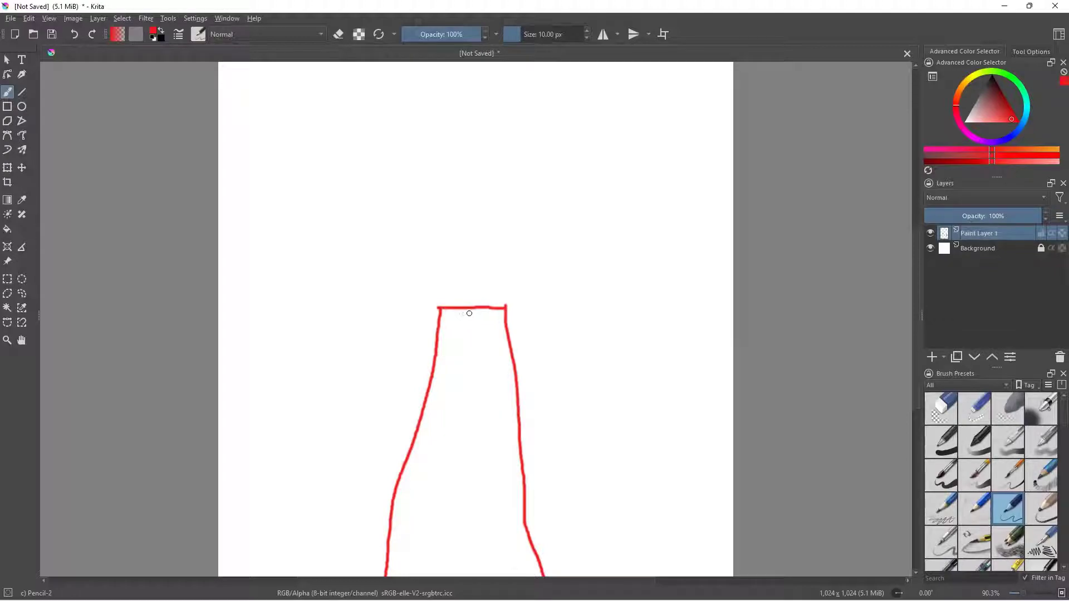
drag(469, 313, 471, 450)
drag(467, 471, 470, 508)
drag(467, 531, 461, 576)
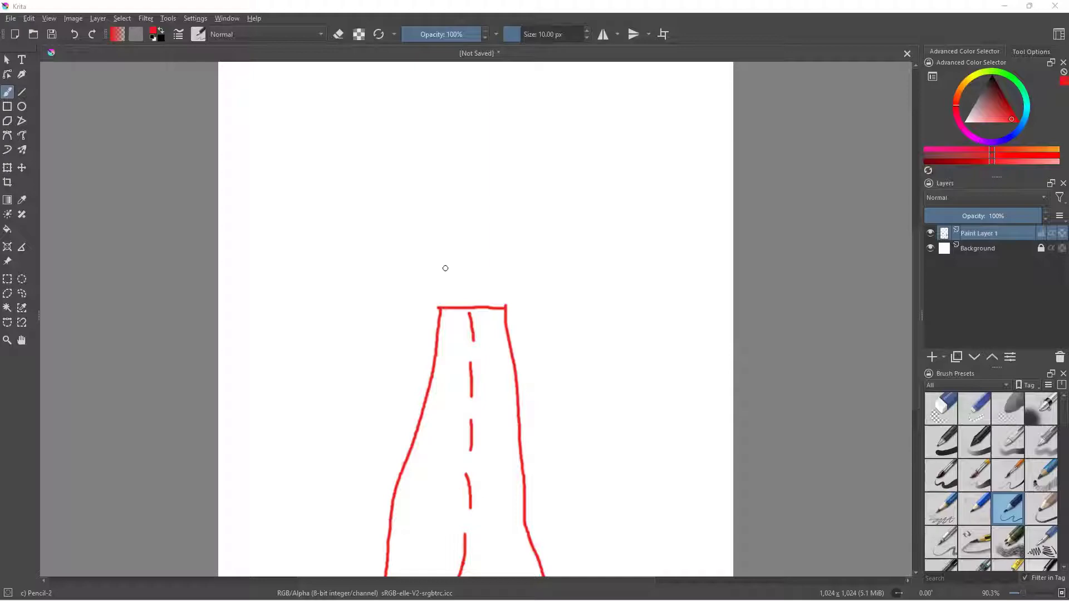
- Draw seven roughly vertical red lines as tree trunks scattered along the road's left side
drag(340, 522, 372, 358)
drag(272, 459, 290, 329)
drag(249, 165, 244, 287)
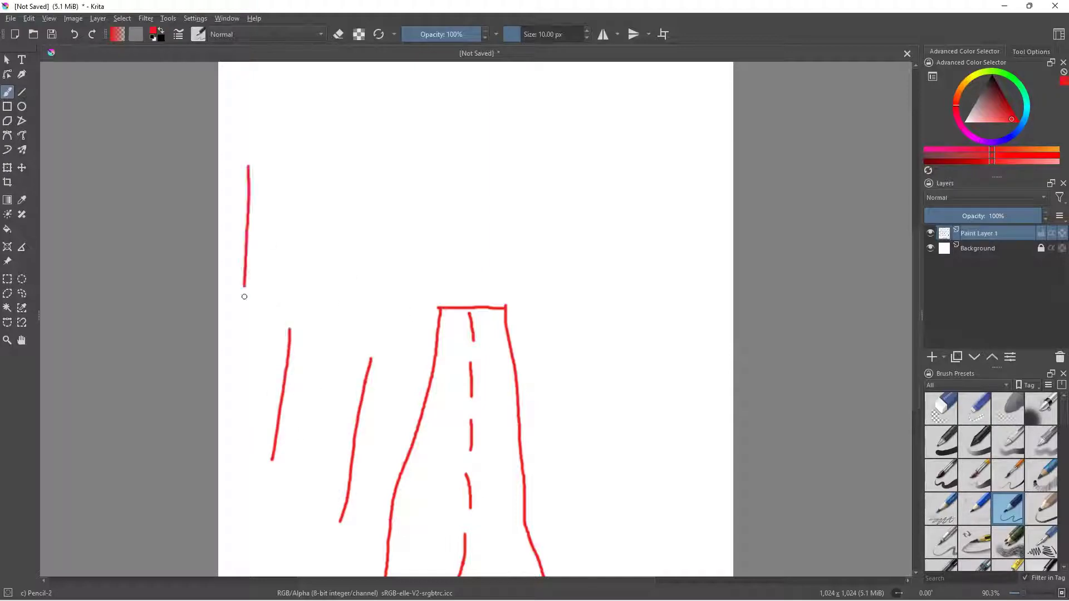
drag(273, 118, 280, 225)
mouse_move(313, 126)
mouse_down()
mouse_move(310, 231)
mouse_move(350, 362)
mouse_up()
drag(404, 213, 405, 308)
- Add drooping pine branches to the five upper tree trunks beside the road
mouse_move(316, 127)
mouse_down()
mouse_move(333, 150)
mouse_move(305, 164)
mouse_move(333, 178)
mouse_move(301, 197)
mouse_move(333, 207)
mouse_up()
mouse_move(273, 126)
mouse_down()
mouse_move(254, 148)
mouse_move(298, 147)
mouse_move(259, 164)
mouse_move(287, 172)
mouse_up()
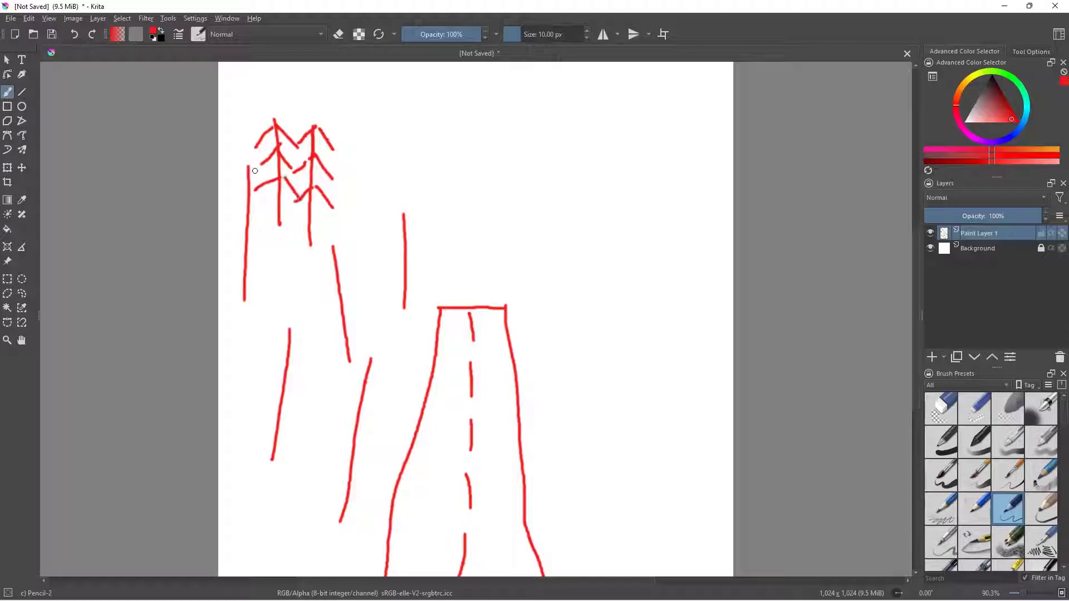
mouse_move(250, 169)
mouse_down()
mouse_move(261, 196)
mouse_move(232, 216)
mouse_move(277, 219)
mouse_move(218, 237)
mouse_move(269, 244)
mouse_move(270, 263)
mouse_up()
mouse_move(334, 247)
mouse_down()
mouse_move(315, 273)
mouse_move(348, 262)
mouse_move(324, 281)
mouse_move(349, 282)
mouse_move(313, 319)
mouse_move(358, 300)
mouse_move(335, 320)
mouse_move(371, 323)
mouse_up()
mouse_move(404, 215)
mouse_down()
mouse_move(377, 247)
mouse_move(421, 237)
mouse_move(422, 257)
mouse_move(363, 305)
mouse_up()
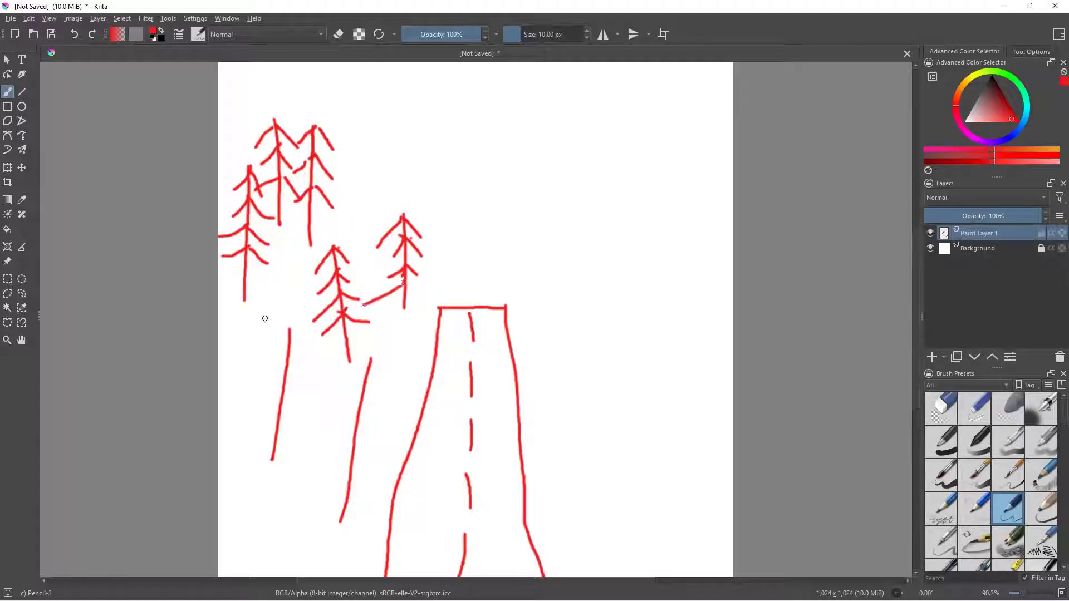
- Add drooping pine branches to the two lowest tree trunks left of the road
mouse_move(289, 330)
mouse_down()
mouse_move(278, 354)
mouse_move(307, 354)
mouse_move(271, 383)
mouse_move(295, 389)
mouse_move(241, 418)
mouse_move(294, 437)
mouse_up()
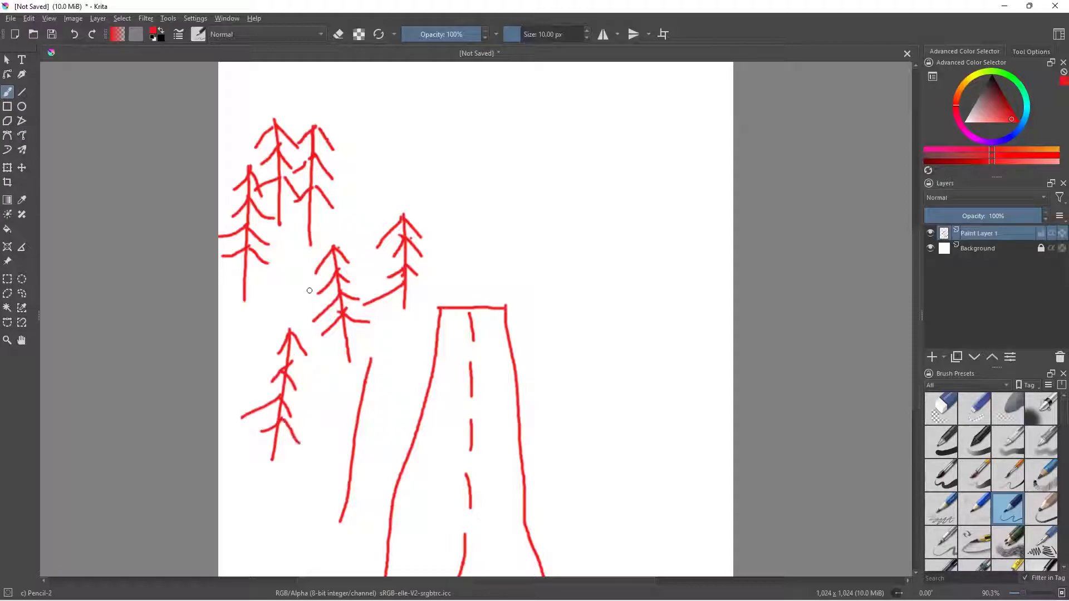
drag(372, 359, 348, 396)
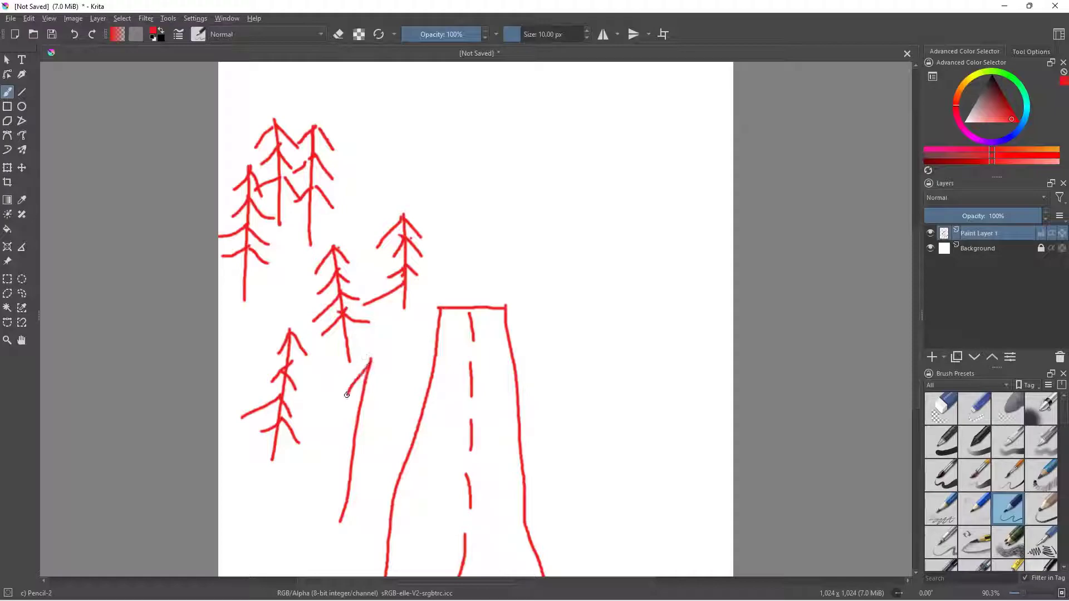
mouse_move(372, 359)
mouse_down()
mouse_move(382, 388)
mouse_move(345, 419)
mouse_move(369, 415)
mouse_move(335, 453)
mouse_move(371, 455)
mouse_up()
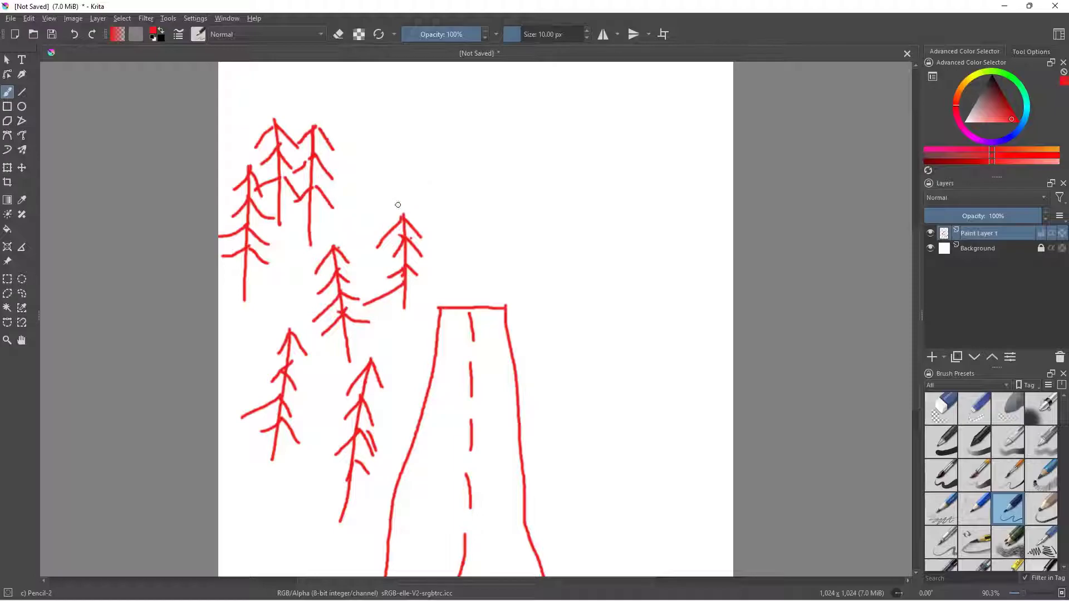
- Draw a tree with a vertical trunk and drooping branches on the upper right side of the road
drag(576, 147, 575, 247)
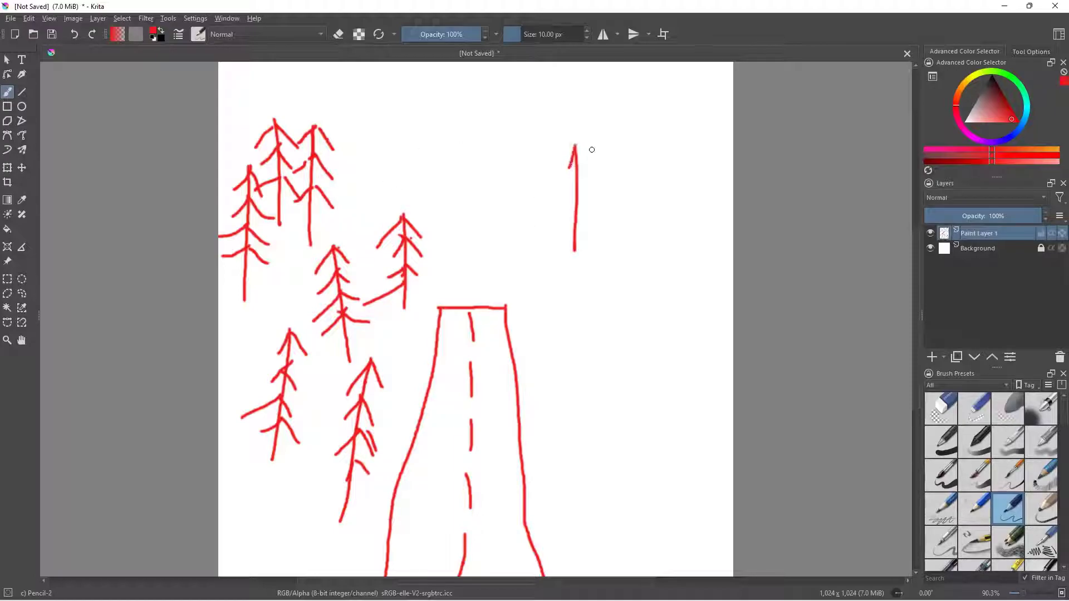
drag(578, 142, 579, 167)
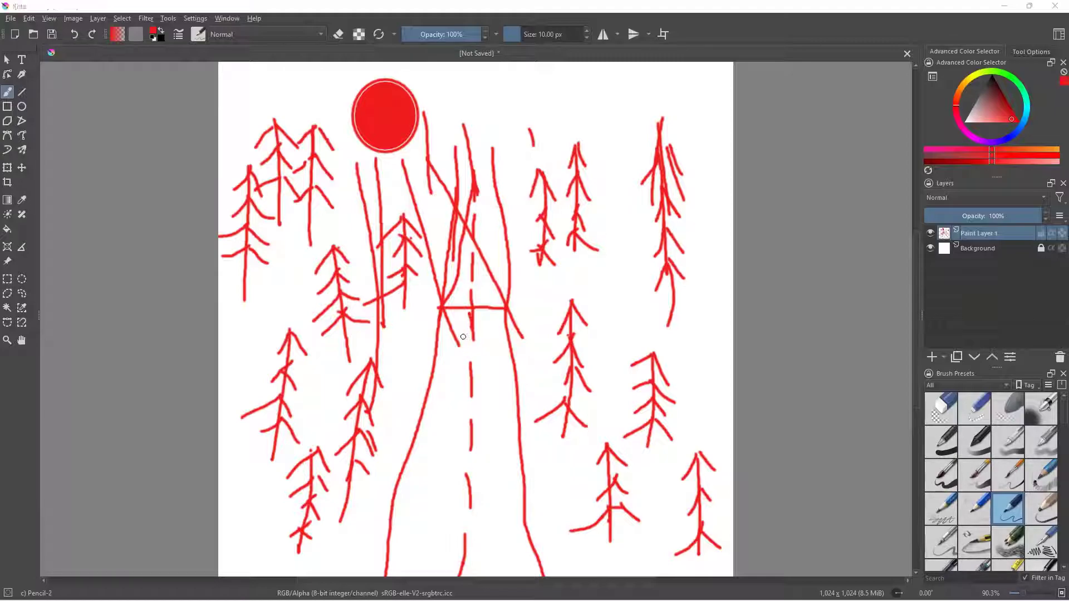
- Export the drawing as "road with trees" into the 2022-08 screenshots folder
click(13, 19)
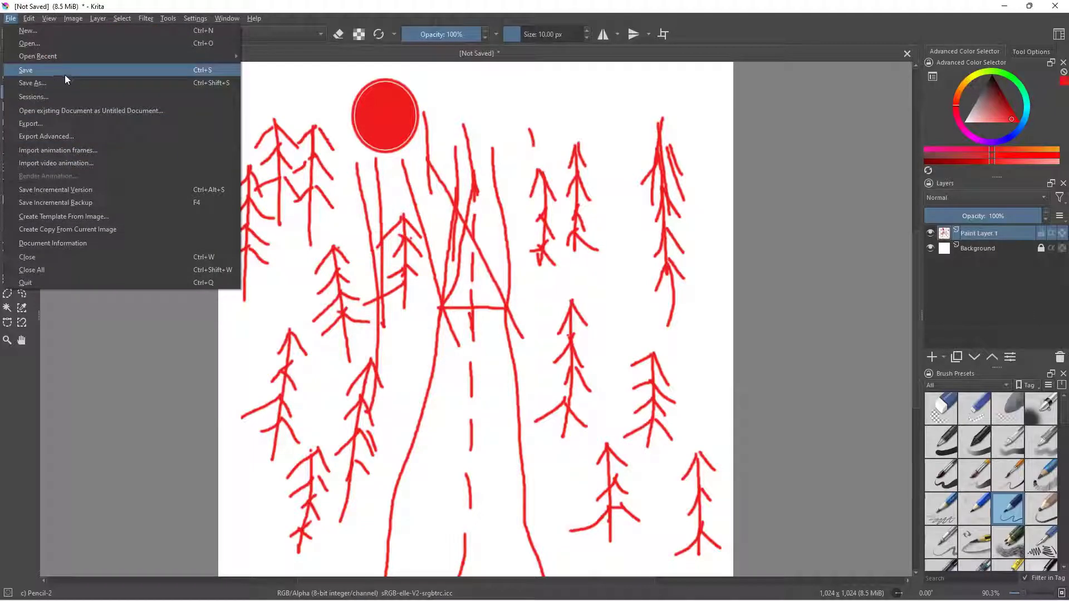
click(38, 119)
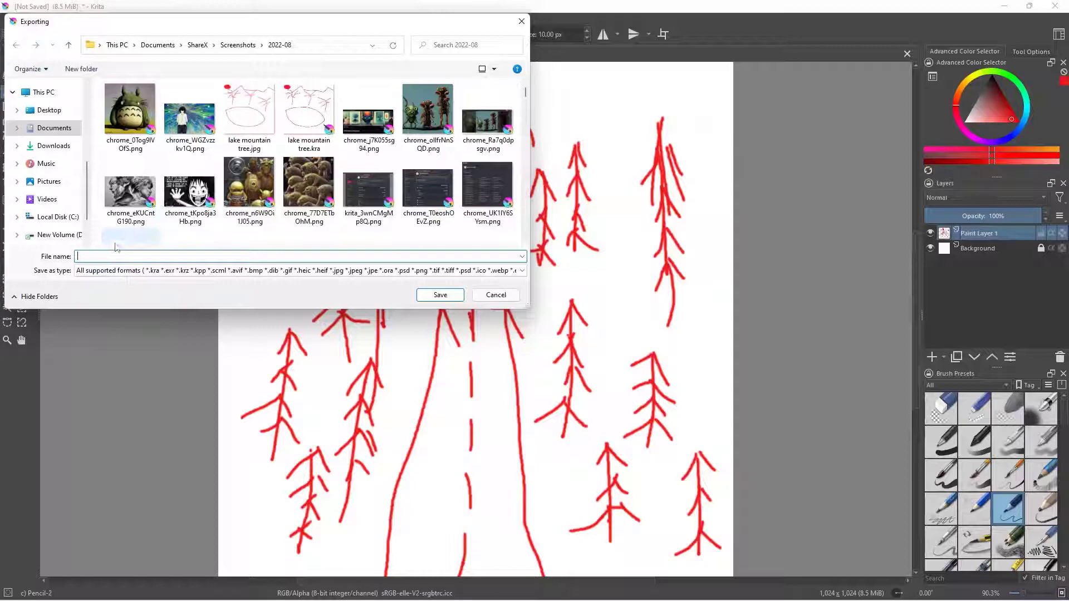
text(road with trees)
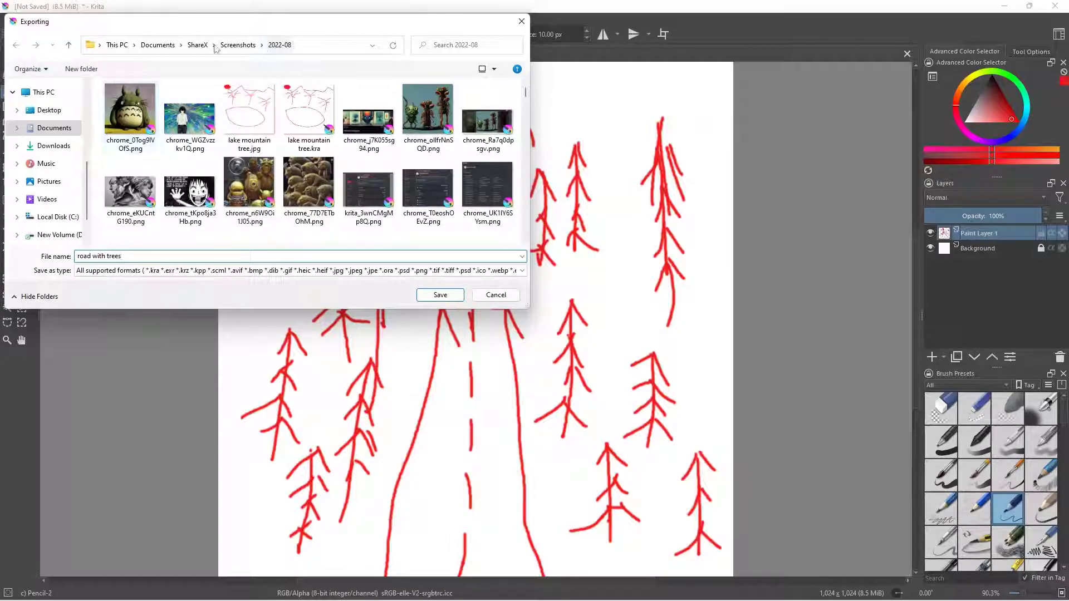
click(455, 295)
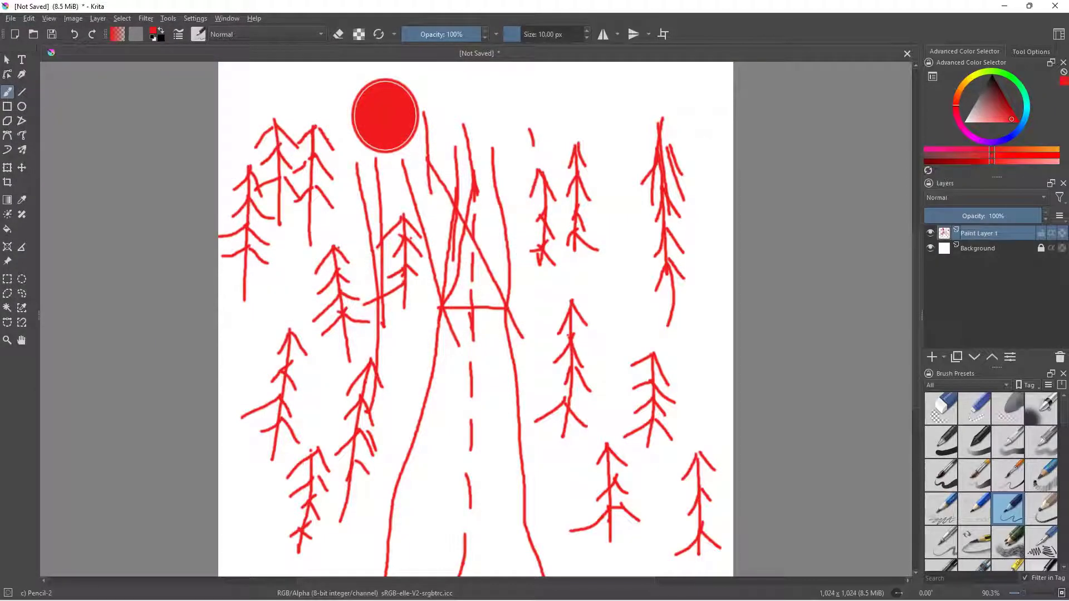
- Switch to NightCafe in the browser, duplicate the Coherent road creation and remove its road photo start image
key(alt+Tab)
double_click(433, 75)
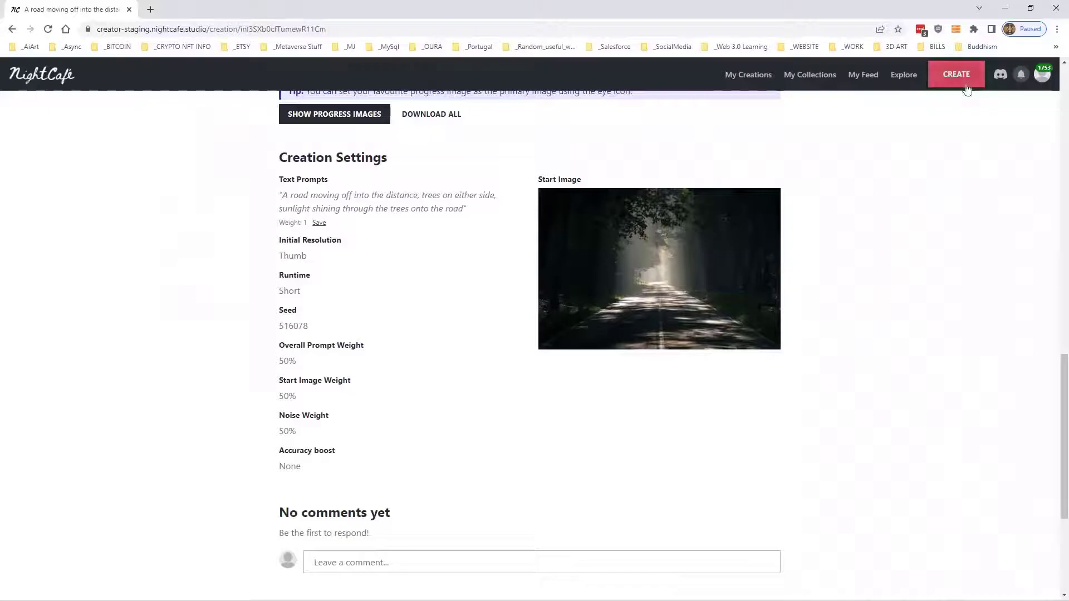
scroll(895, 216, up, 5)
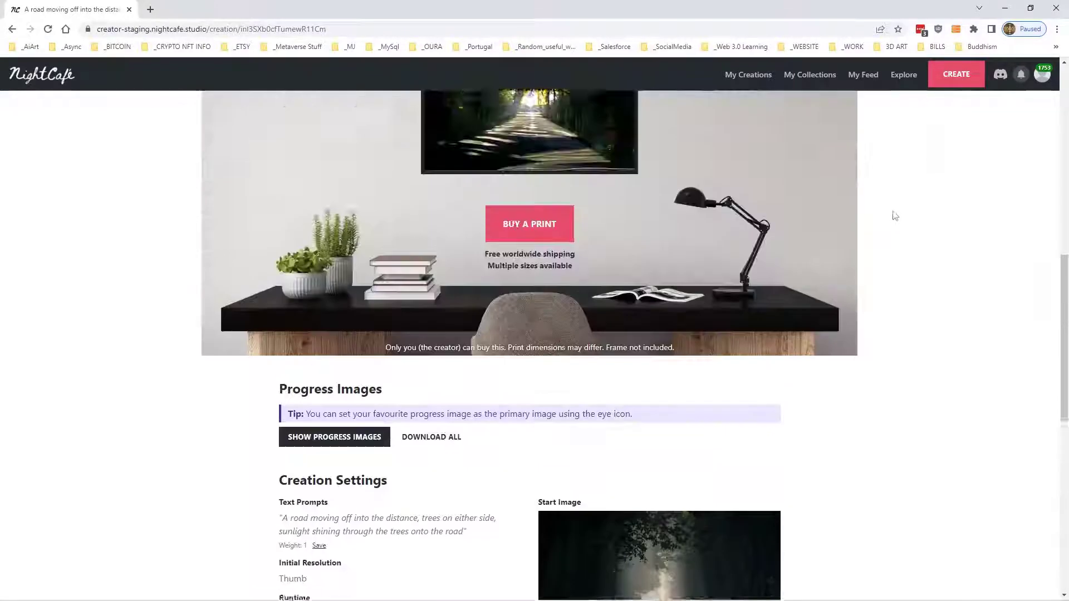
scroll(895, 215, up, 10)
scroll(891, 212, down, 2)
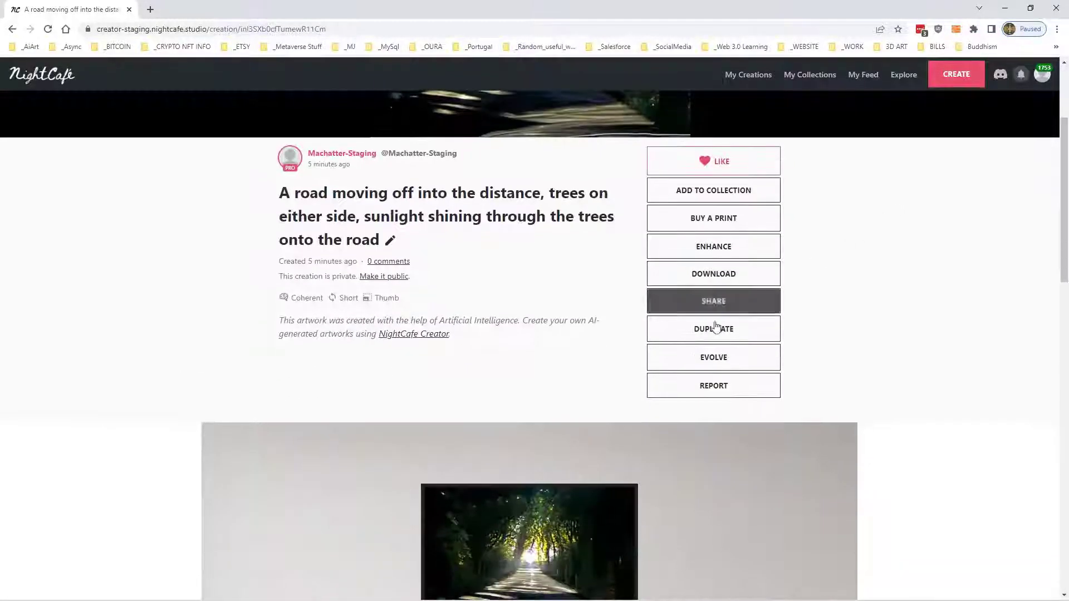
click(718, 329)
scroll(758, 289, down, 4)
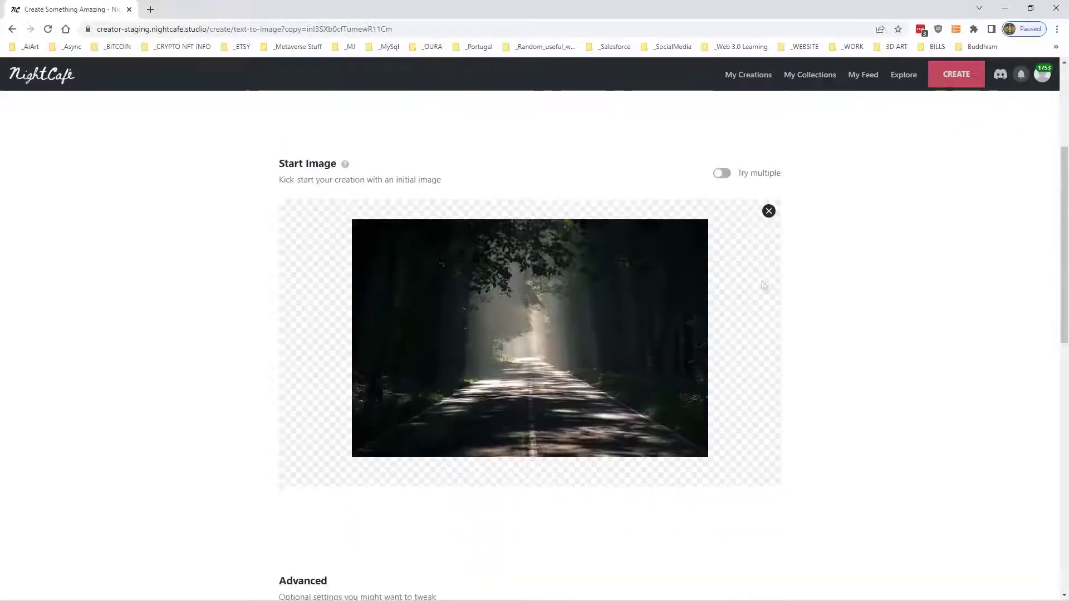
click(769, 211)
- Review the duplicated creation's text prompt, advanced settings, and resolution and runtime options
scroll(839, 293, down, 7)
scroll(842, 294, up, 5)
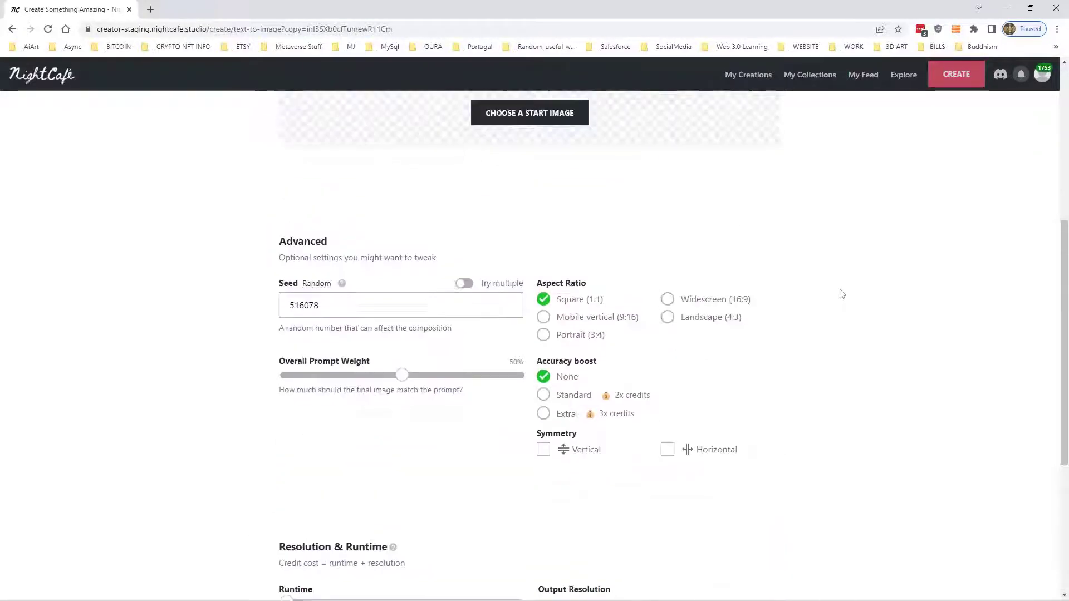
scroll(840, 292, up, 5)
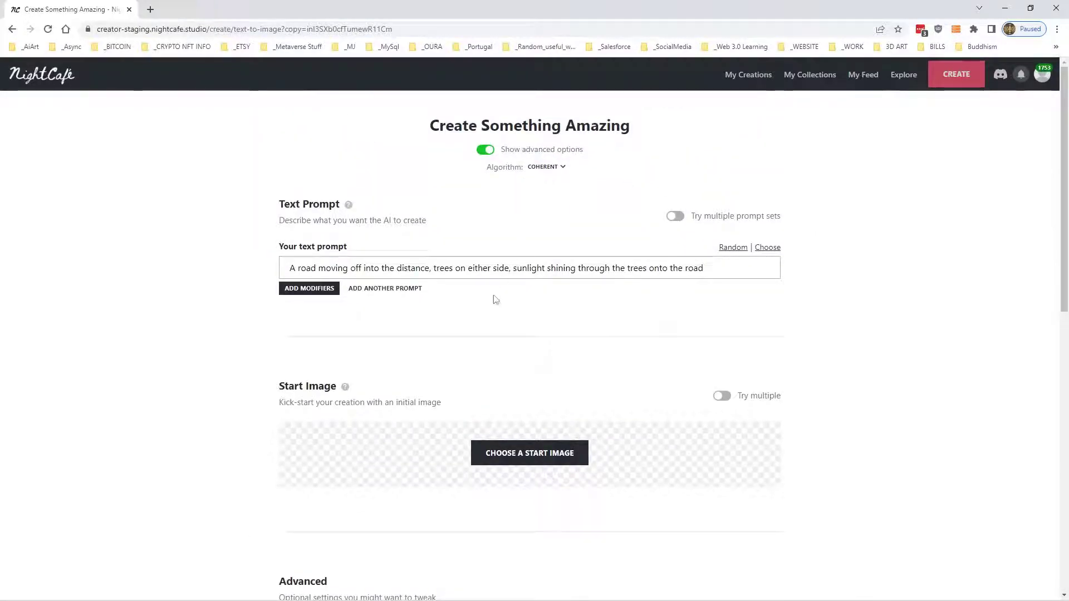
scroll(748, 191, down, 2)
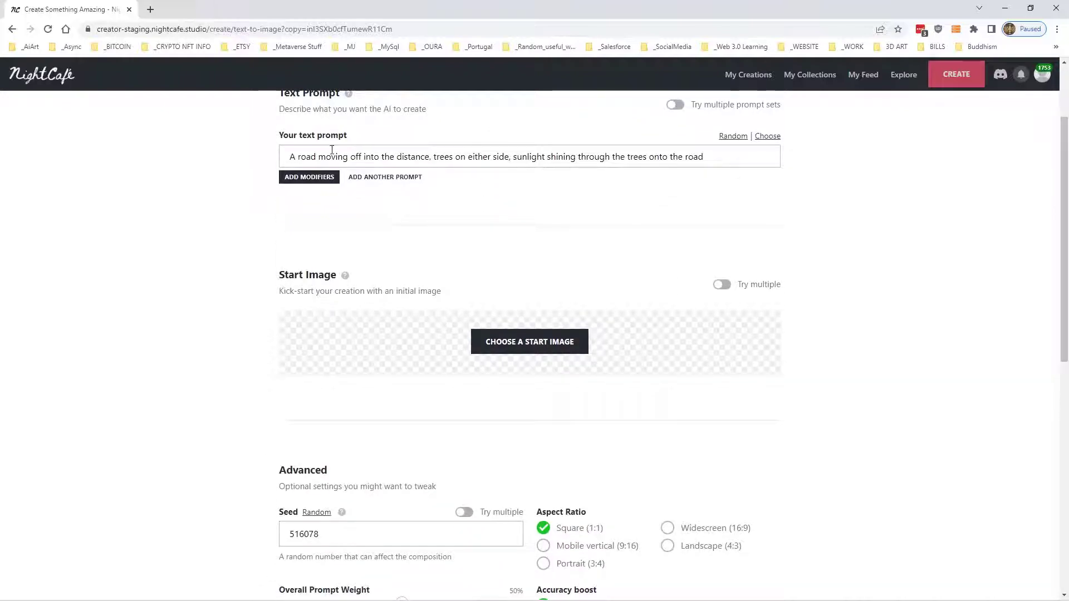
drag(292, 152, 727, 155)
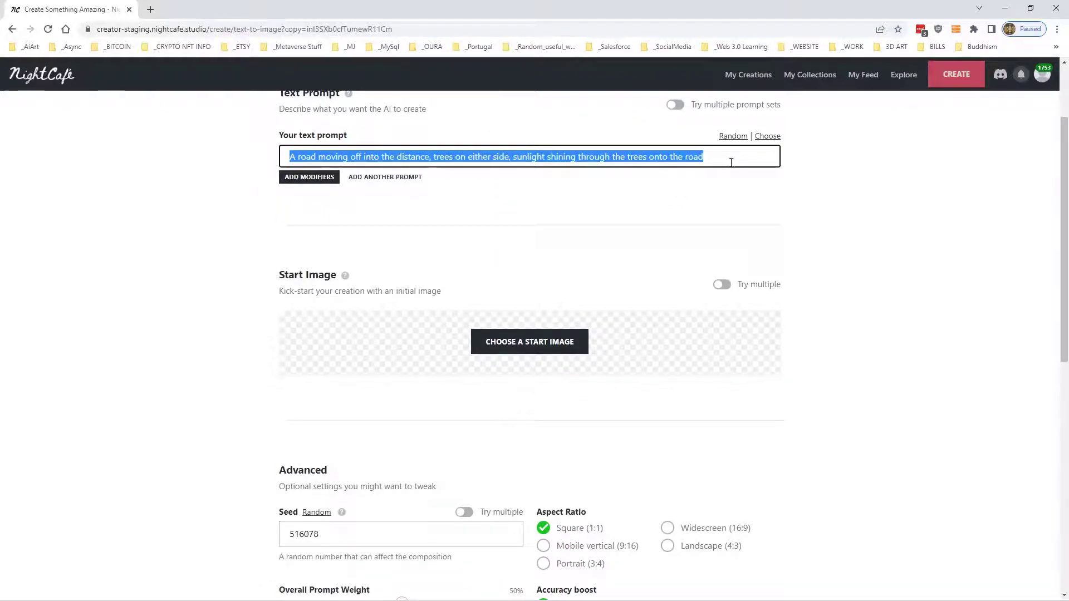
scroll(785, 213, down, 6)
scroll(928, 448, down, 3)
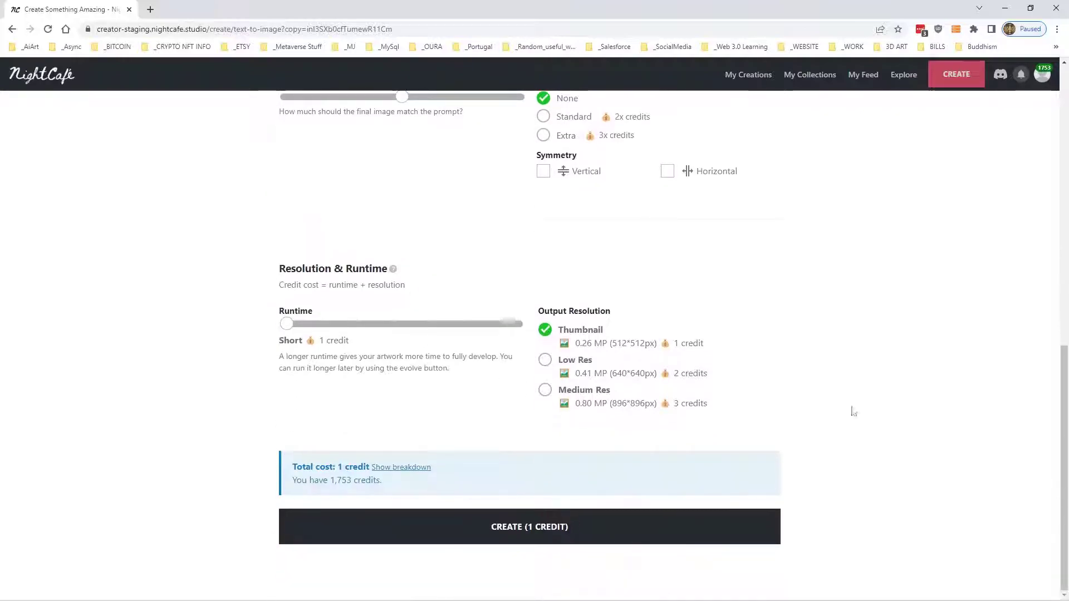
scroll(680, 315, up, 7)
scroll(680, 314, up, 3)
- Start uploading a new start image to the library and browse to Documents > ShareX > Screenshots > 2022-08
click(559, 458)
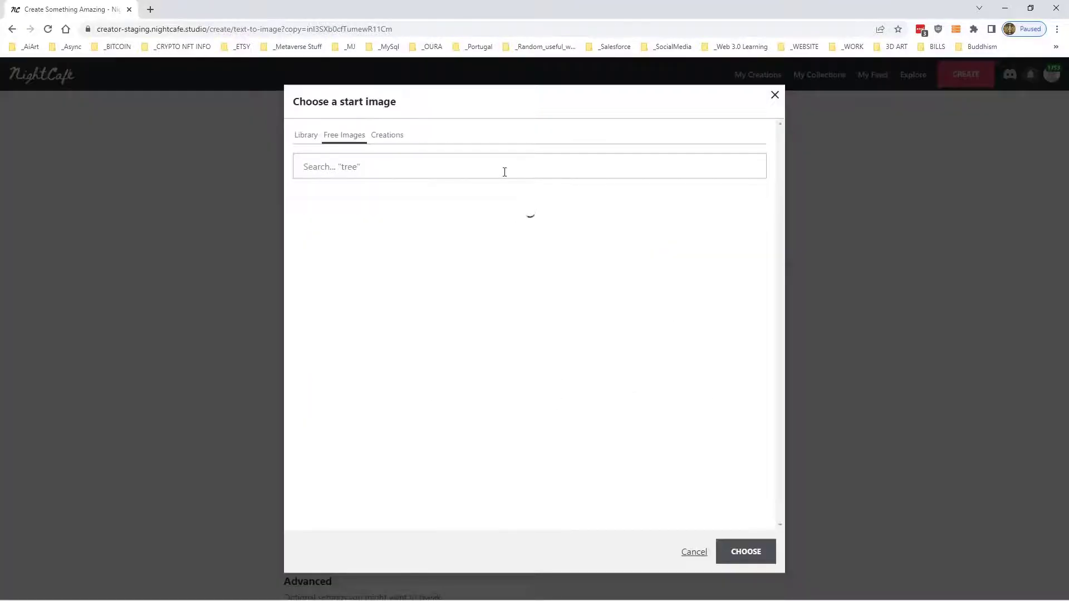
click(306, 136)
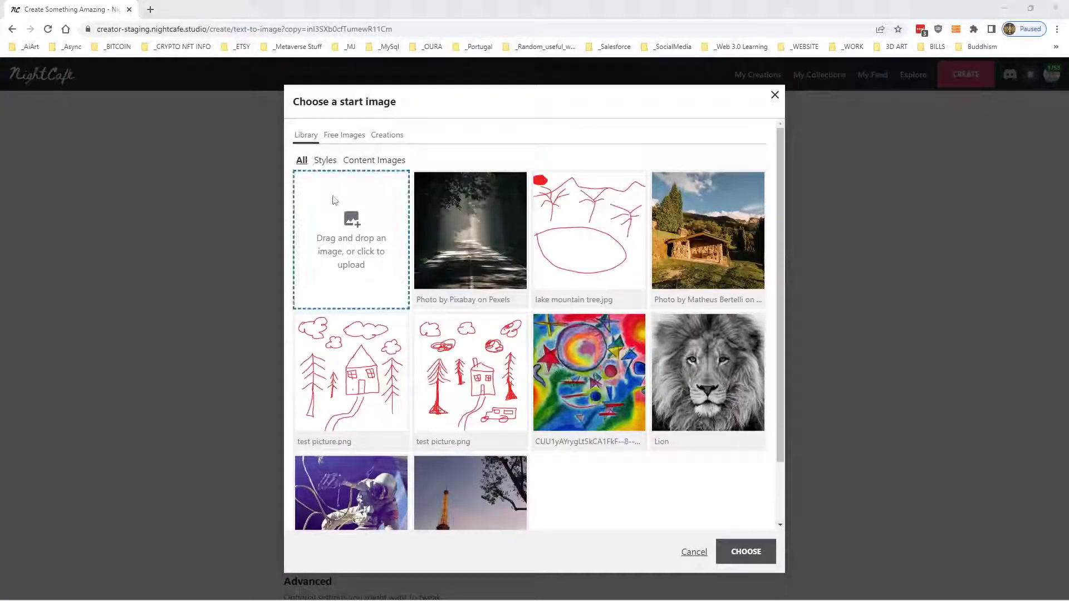
click(334, 201)
click(54, 133)
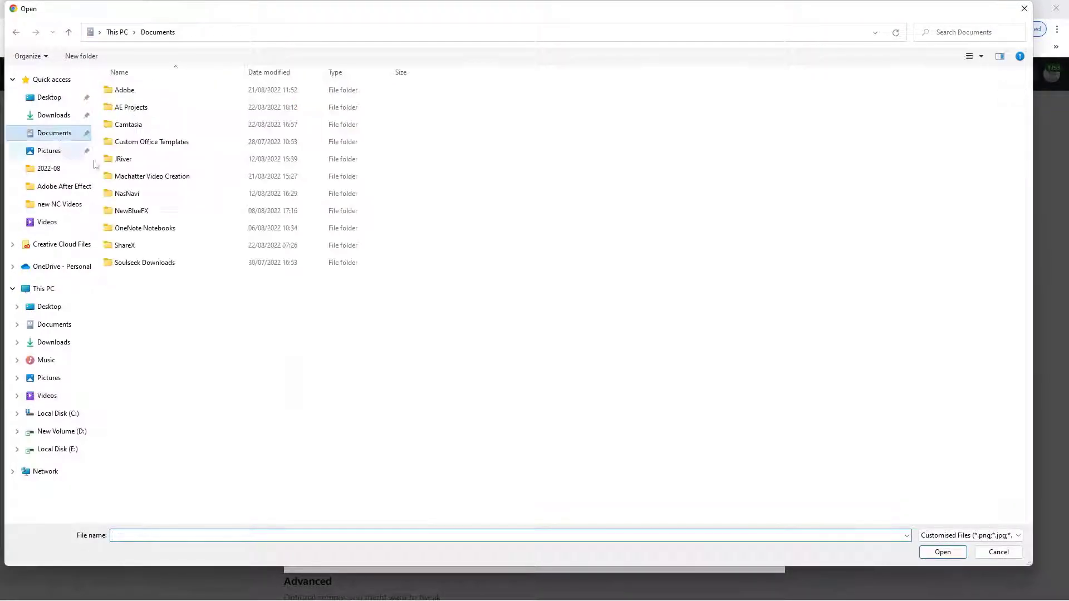
double_click(133, 244)
double_click(142, 142)
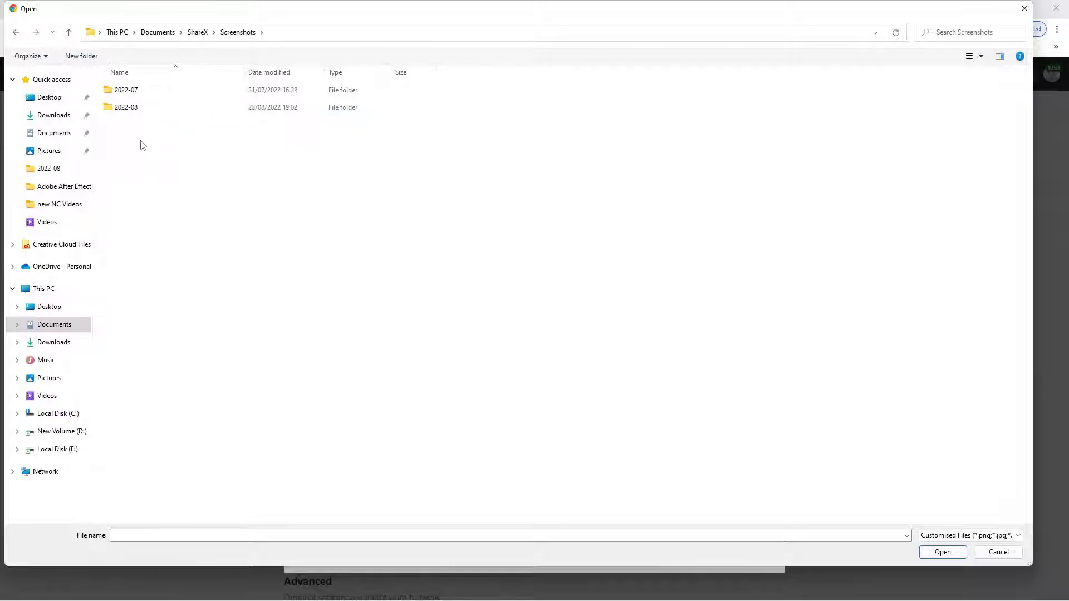
double_click(131, 108)
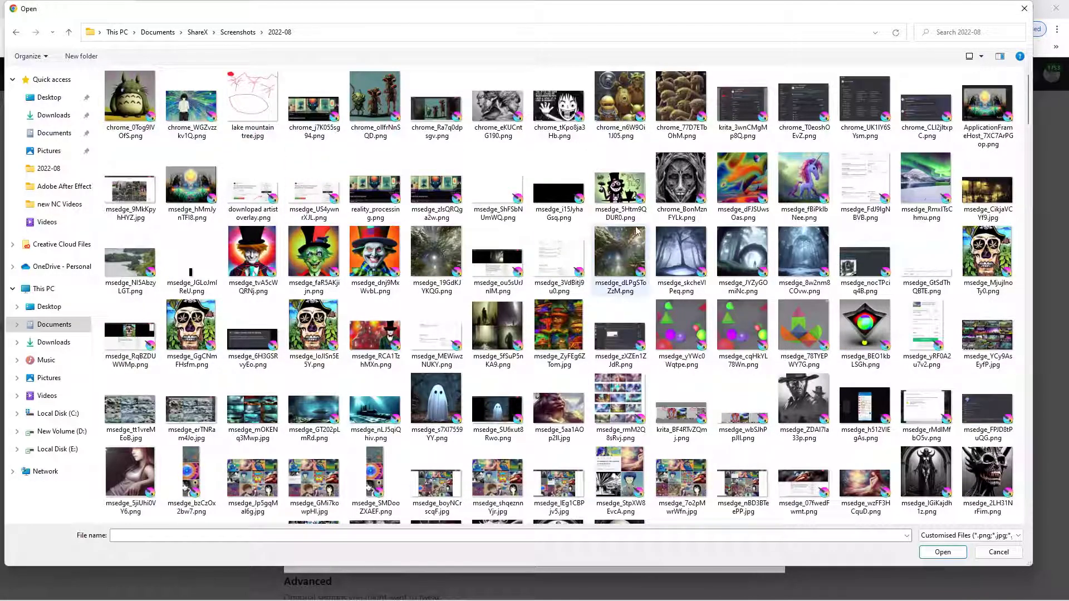
- Re-sort the folder's files and set the "road with trees" drawing as the start image
scroll(640, 237, down, 5)
scroll(640, 236, up, 5)
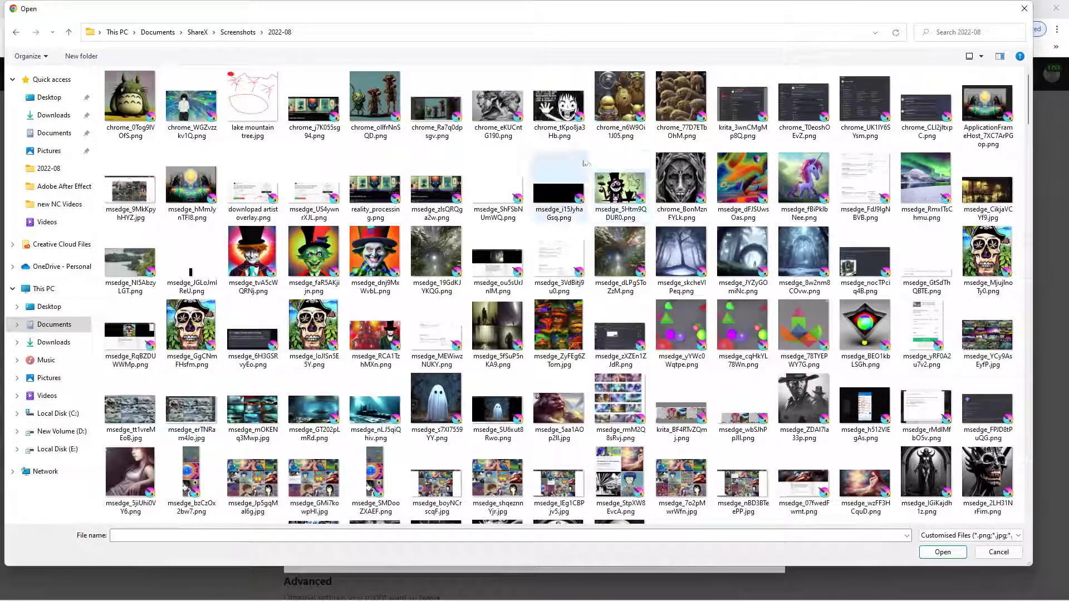
right_click(585, 163)
mouse_move(668, 178)
click(722, 194)
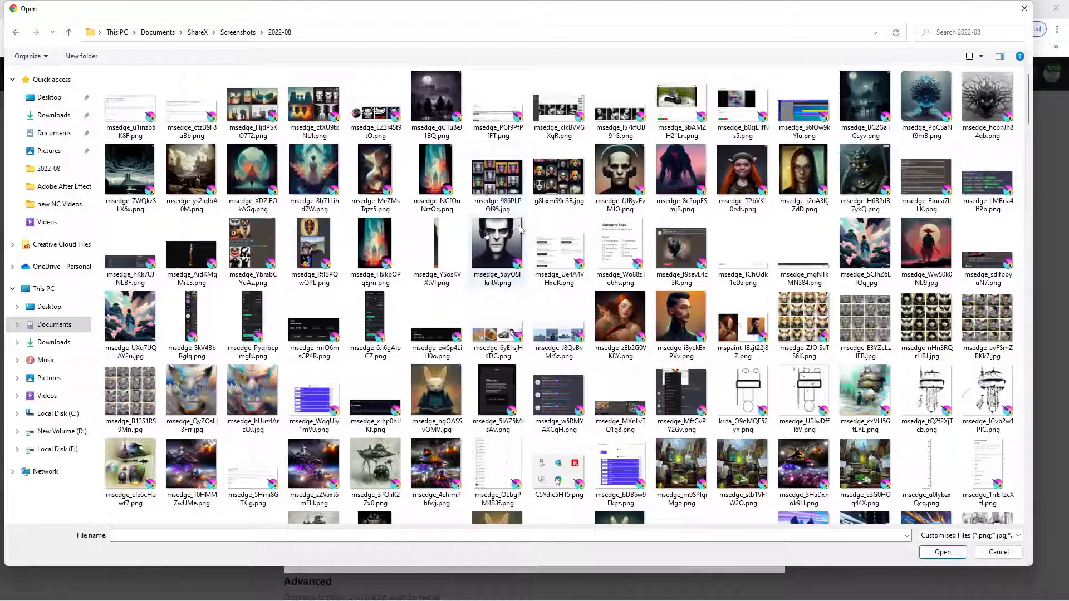
scroll(521, 229, down, 10)
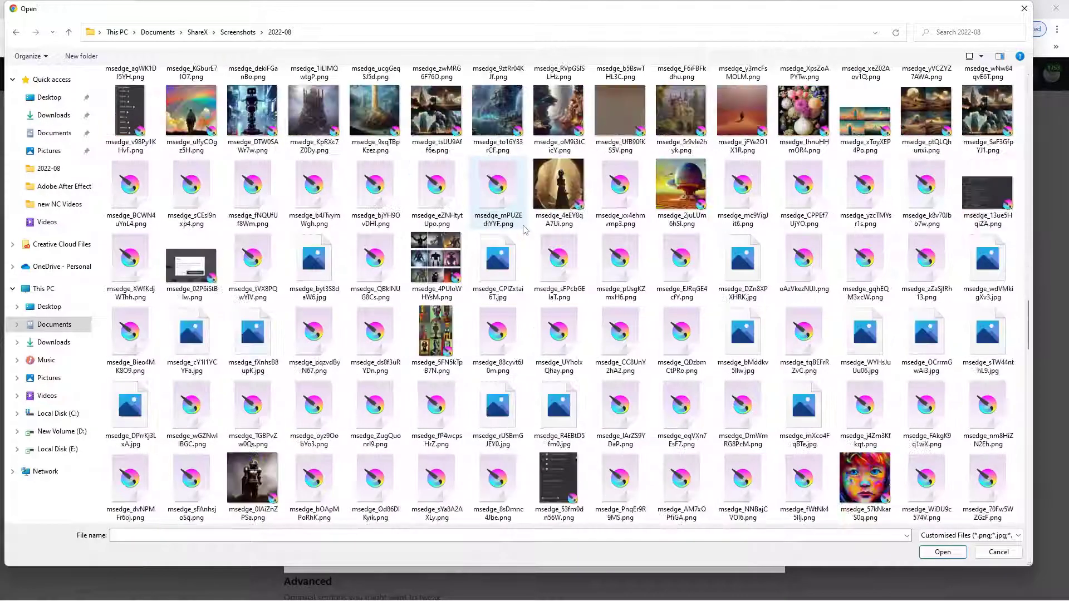
scroll(523, 230, down, 10)
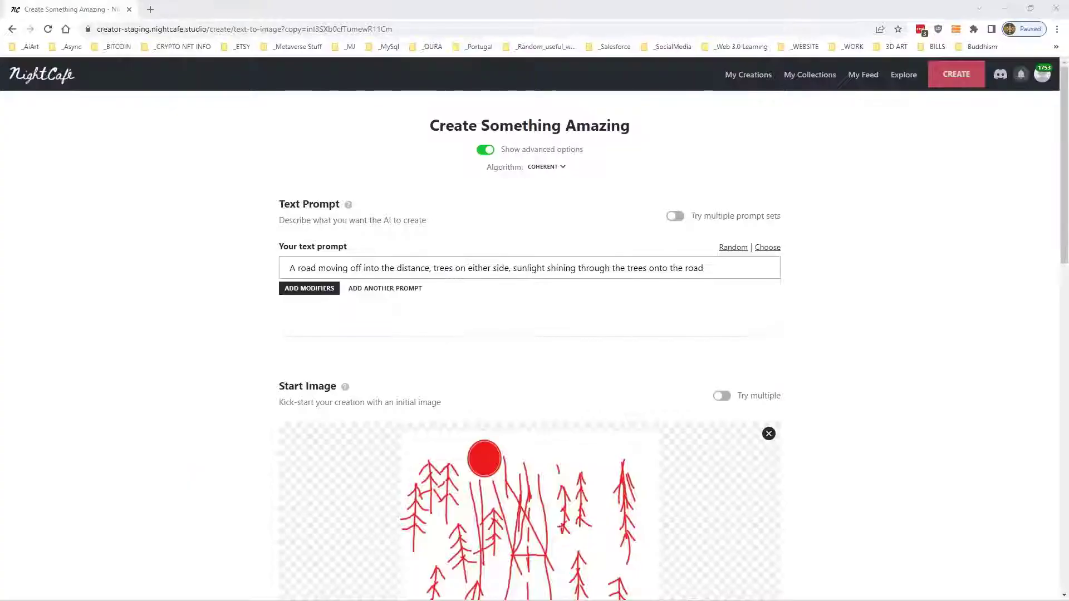
- Check the prompt and image weights, and create the Coherent artwork from the hand-drawn road start image
scroll(657, 407, down, 4)
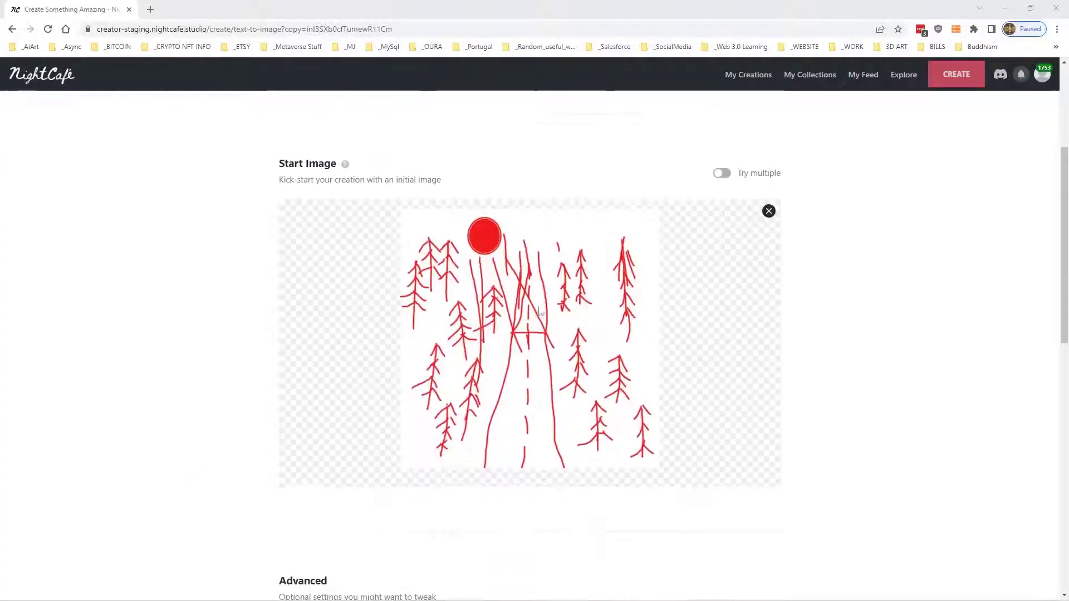
scroll(590, 323, up, 4)
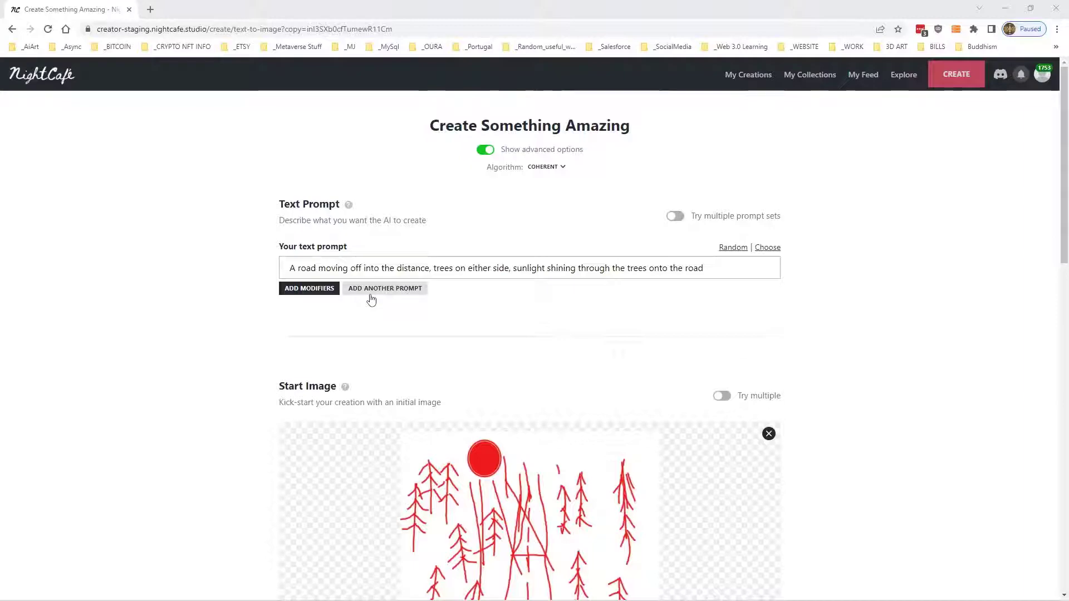
scroll(417, 278, down, 10)
scroll(460, 253, down, 5)
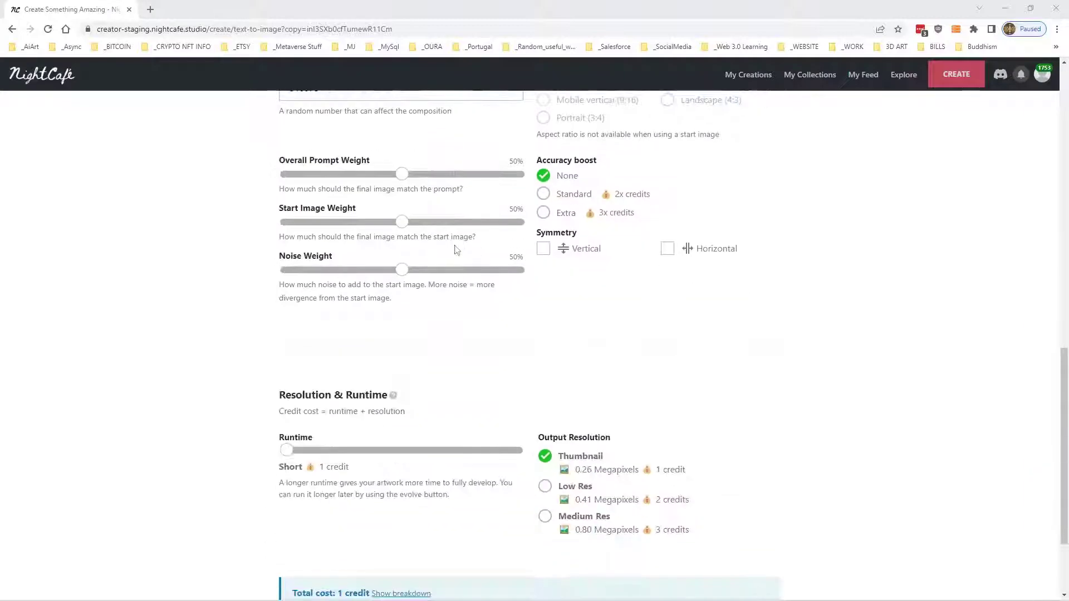
scroll(709, 349, up, 15)
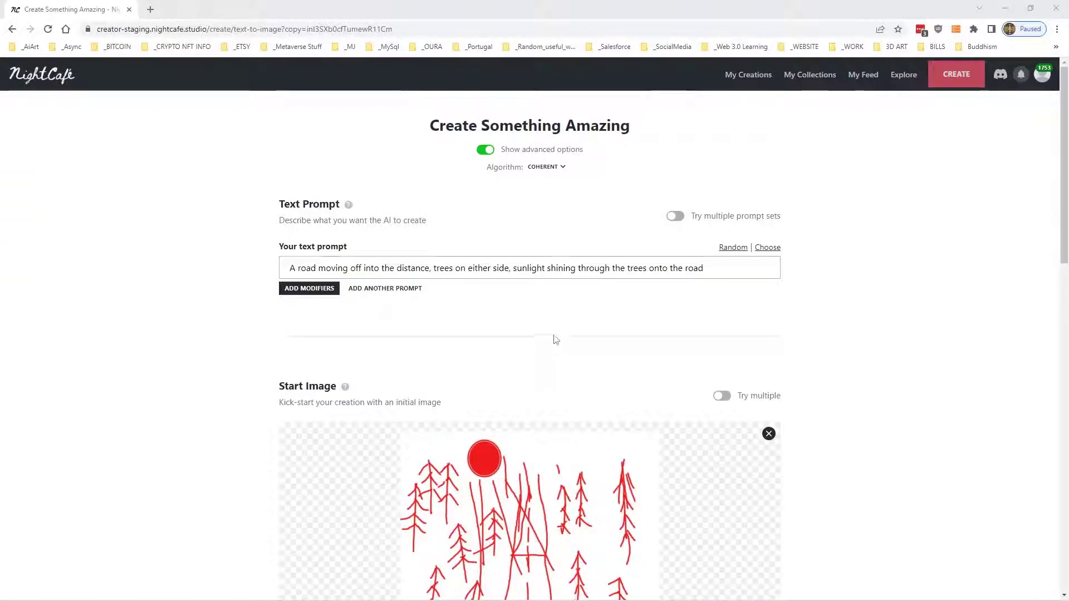
scroll(554, 342, down, 15)
click(489, 536)
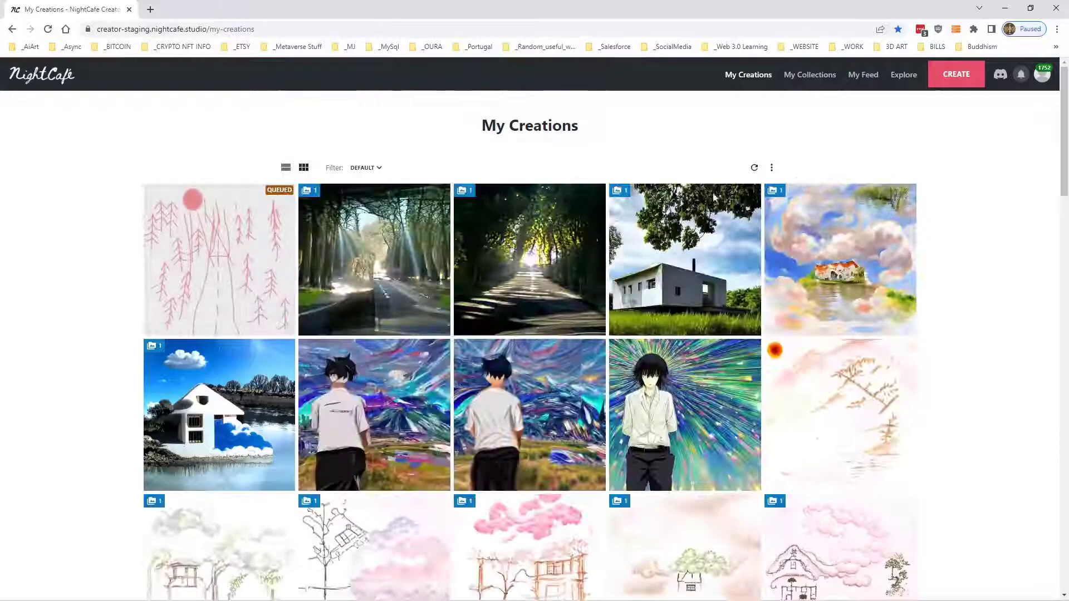
- Duplicate the queued road drawing creation, change its algorithm to Artistic and create the artwork
click(209, 229)
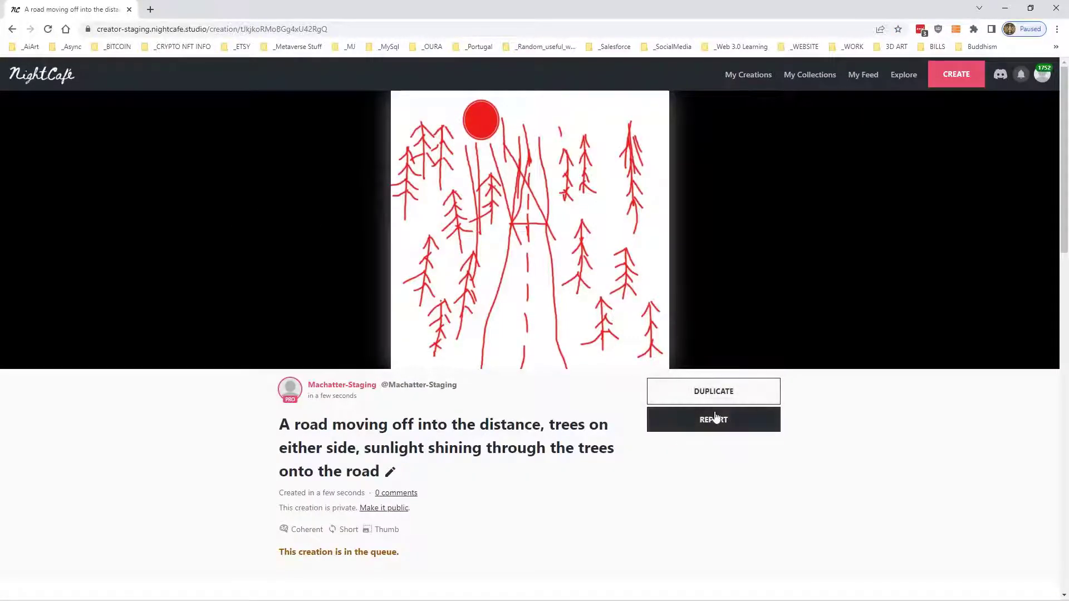
click(713, 392)
click(554, 168)
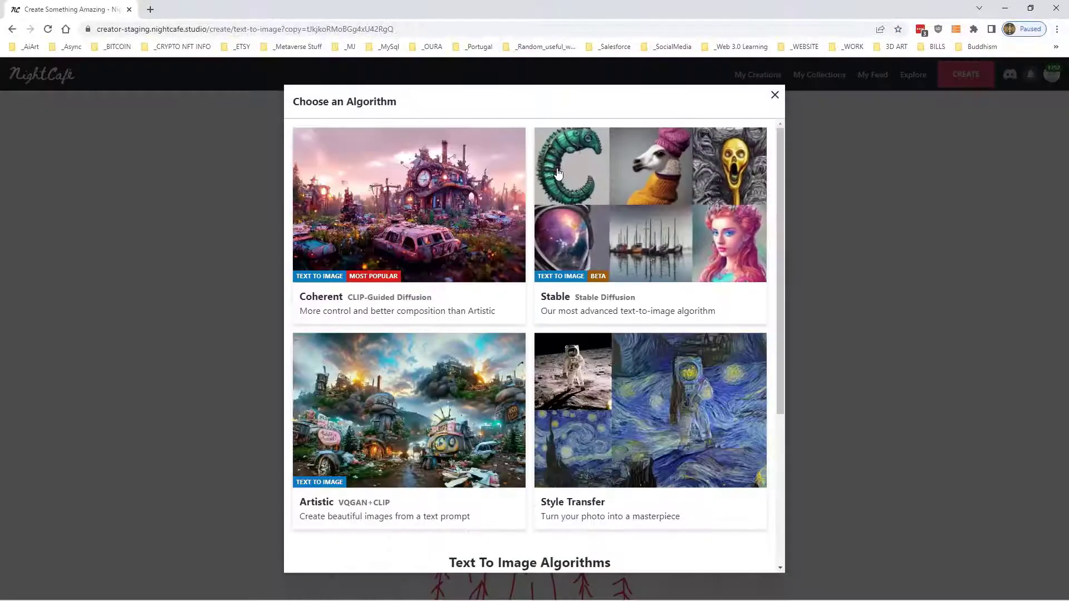
click(430, 420)
scroll(665, 301, down, 15)
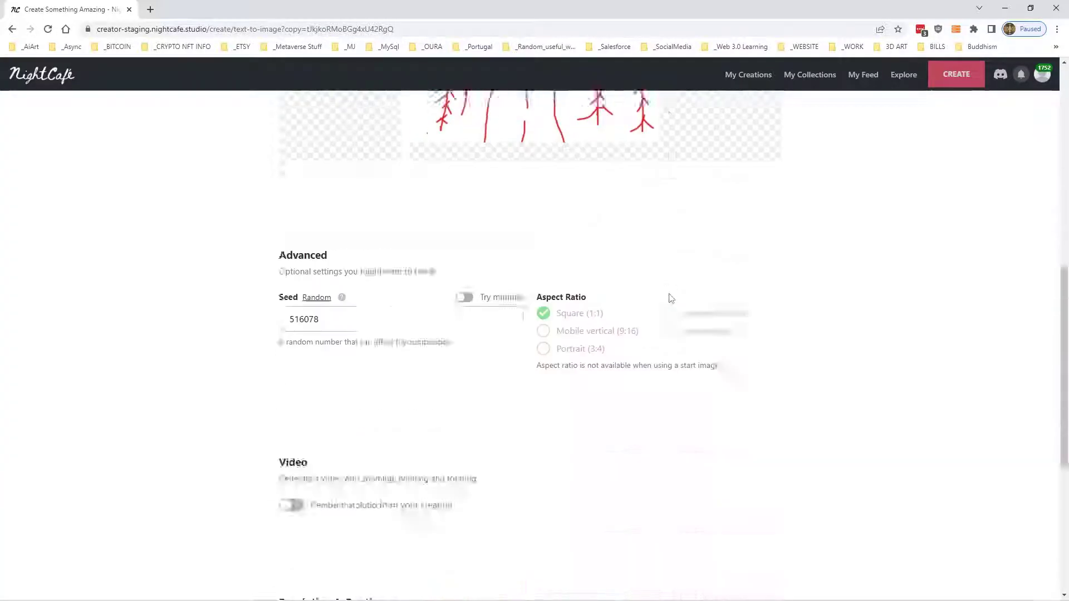
click(574, 530)
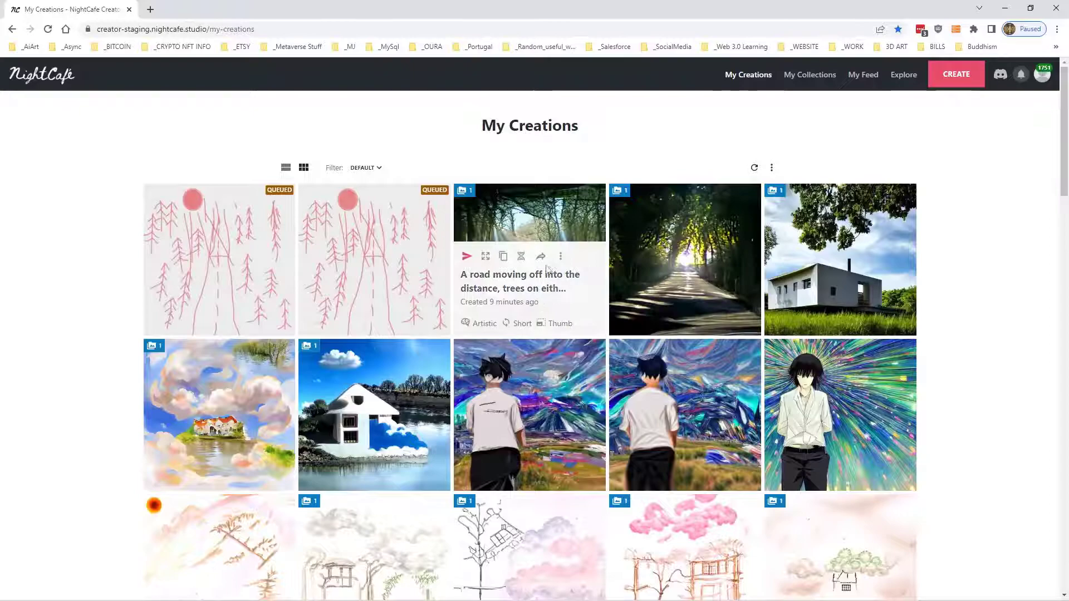
- Select both queued road drawing creations and add them to the "Hand Drawn Start Images" collection
click(348, 257)
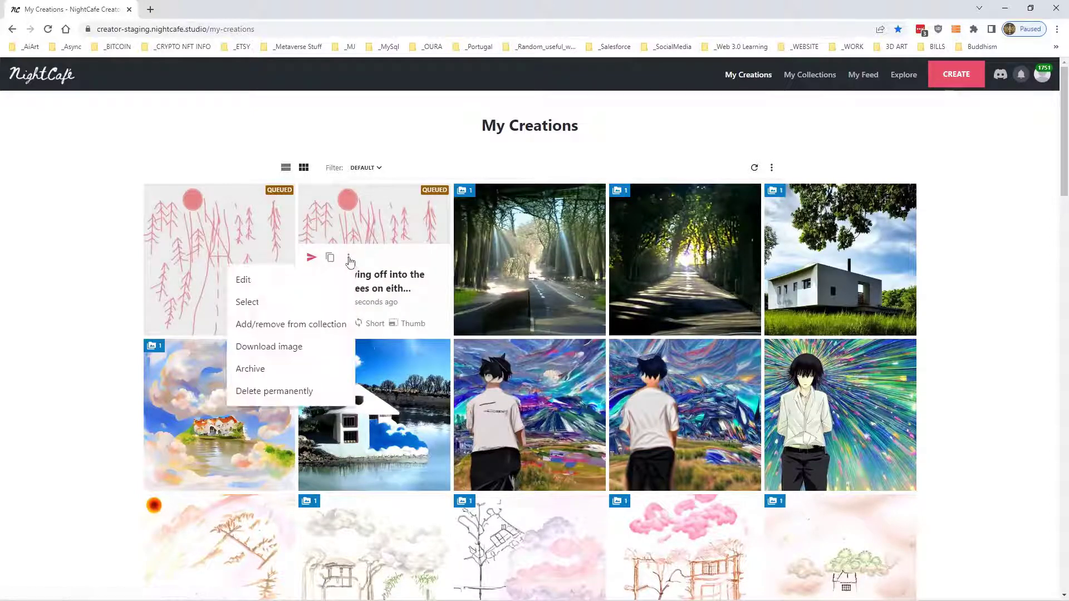
click(295, 305)
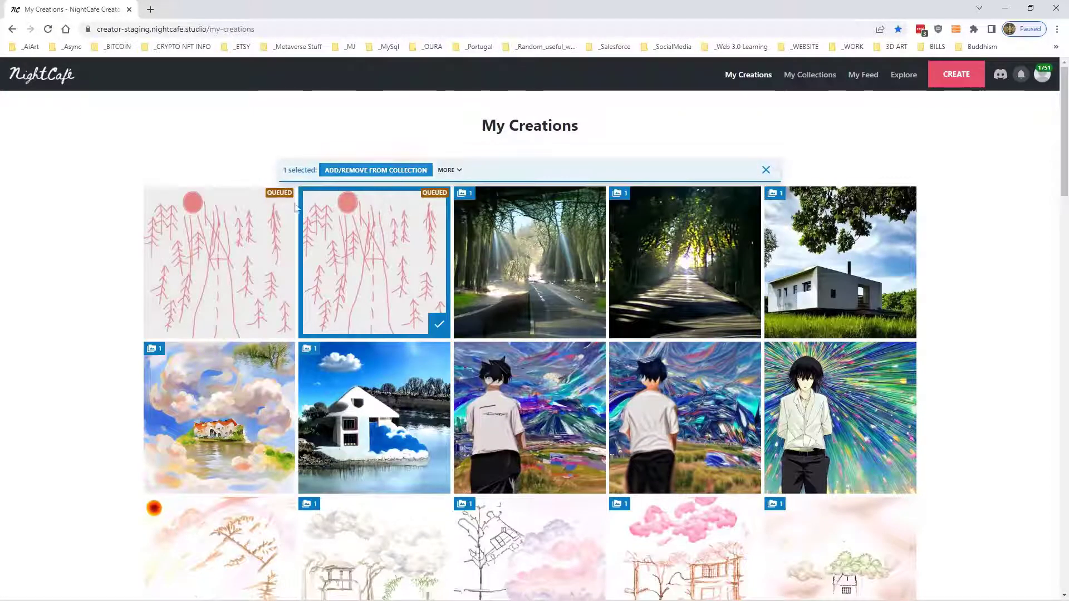
click(263, 208)
click(384, 169)
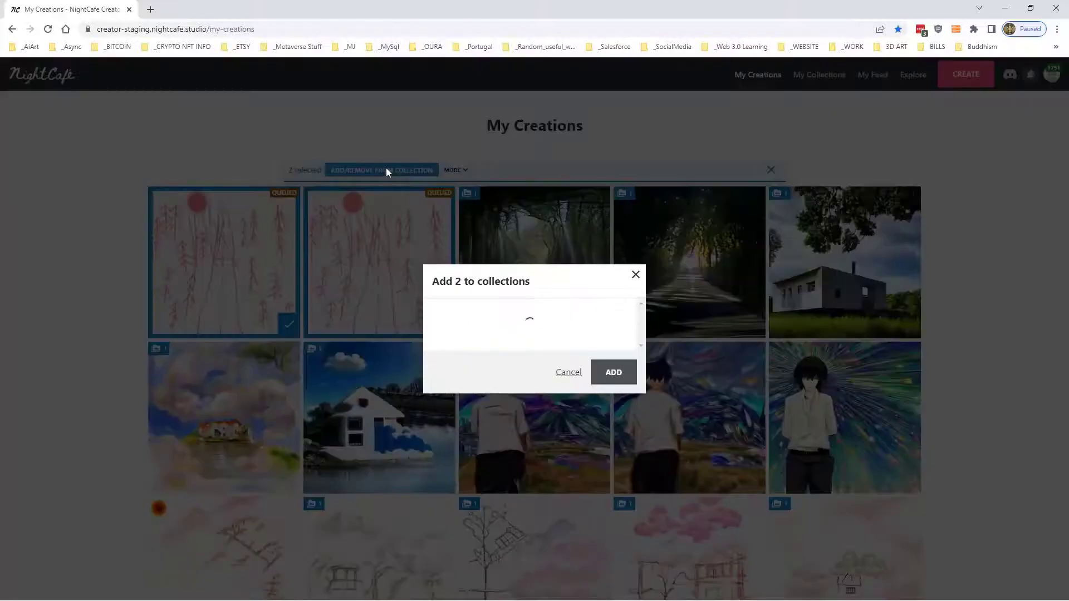
click(458, 313)
click(611, 429)
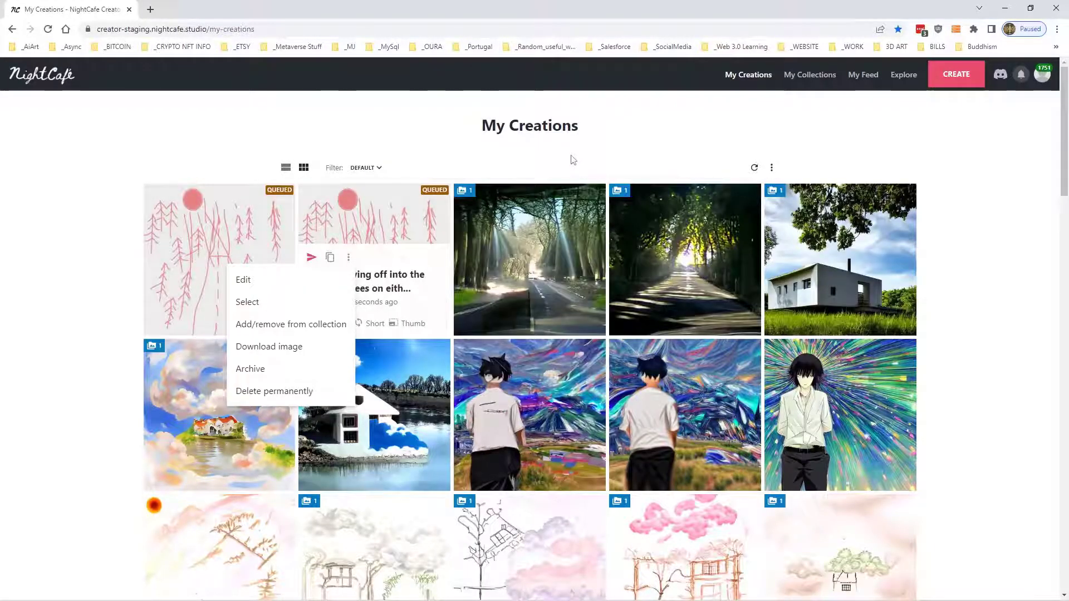
- Examine the Coherent and Artistic results made from the road drawing in the "Hand Drawn Start Images" collection, closing each one
click(571, 154)
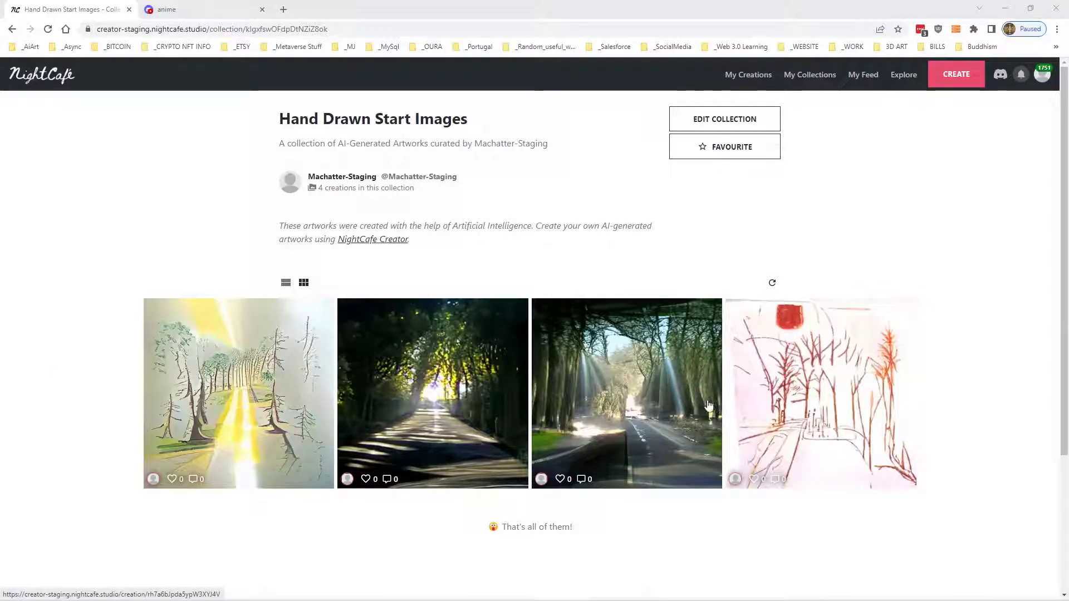
click(782, 359)
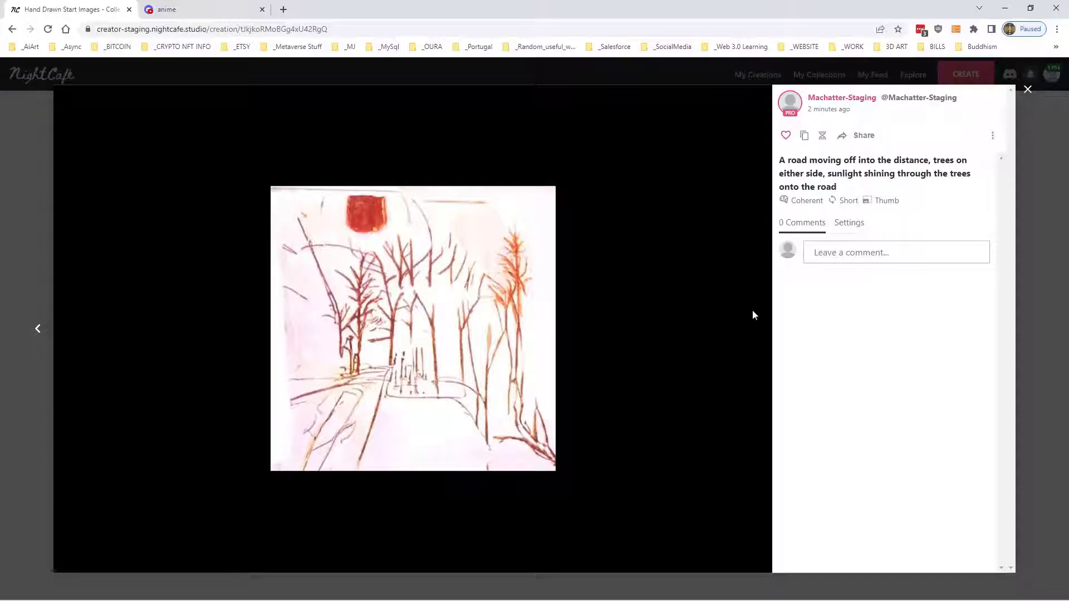
click(1028, 90)
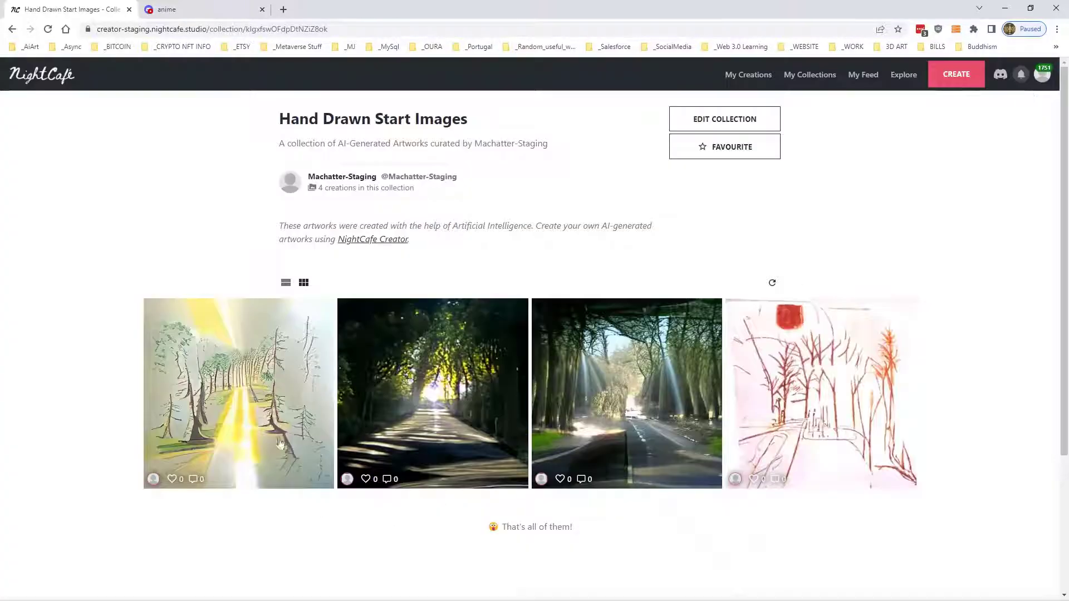
click(258, 367)
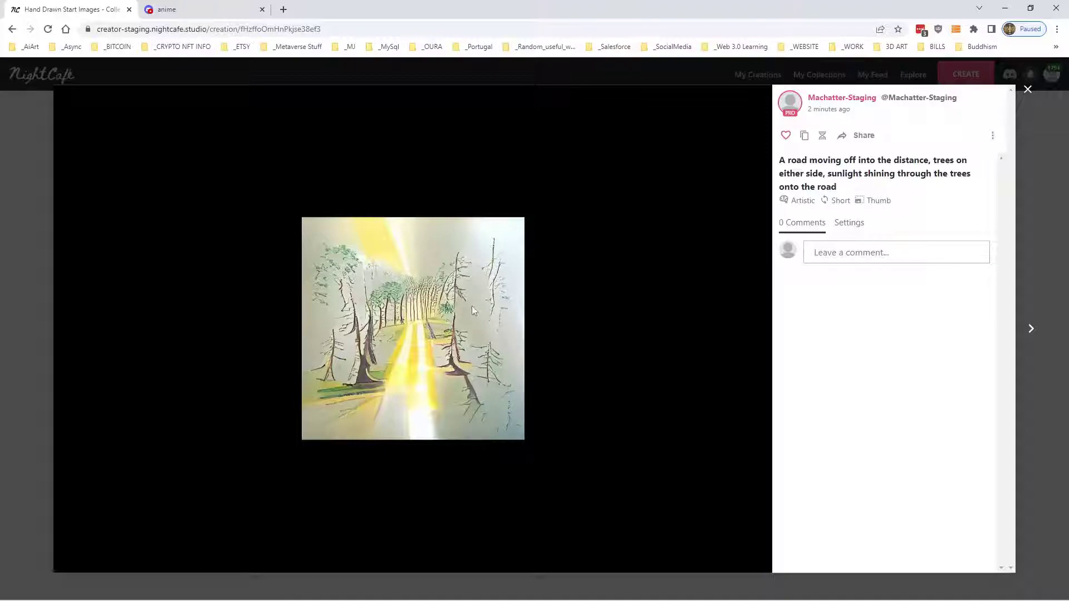
click(47, 165)
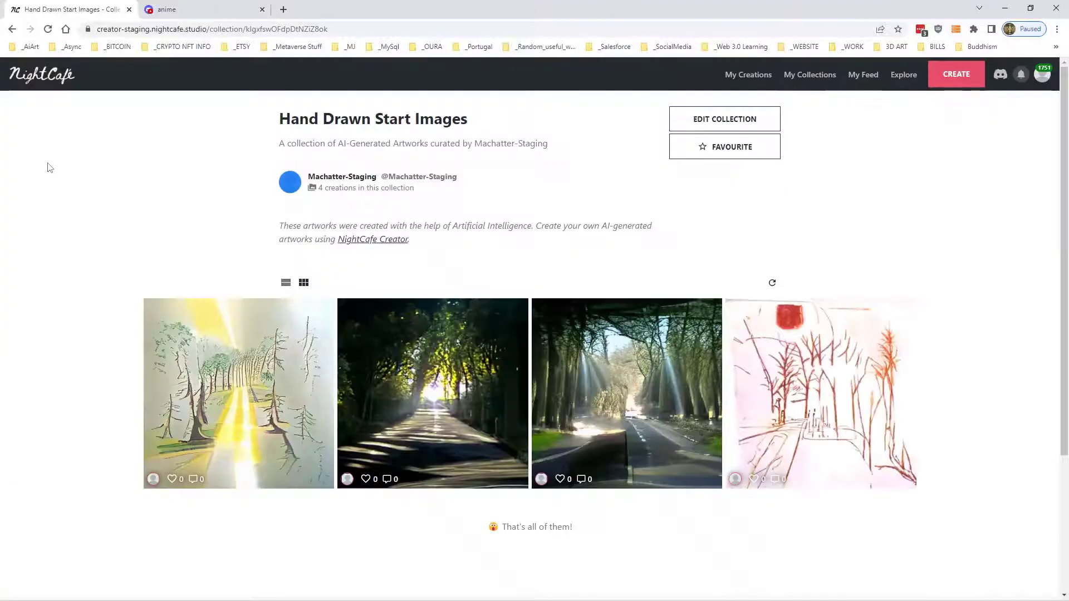